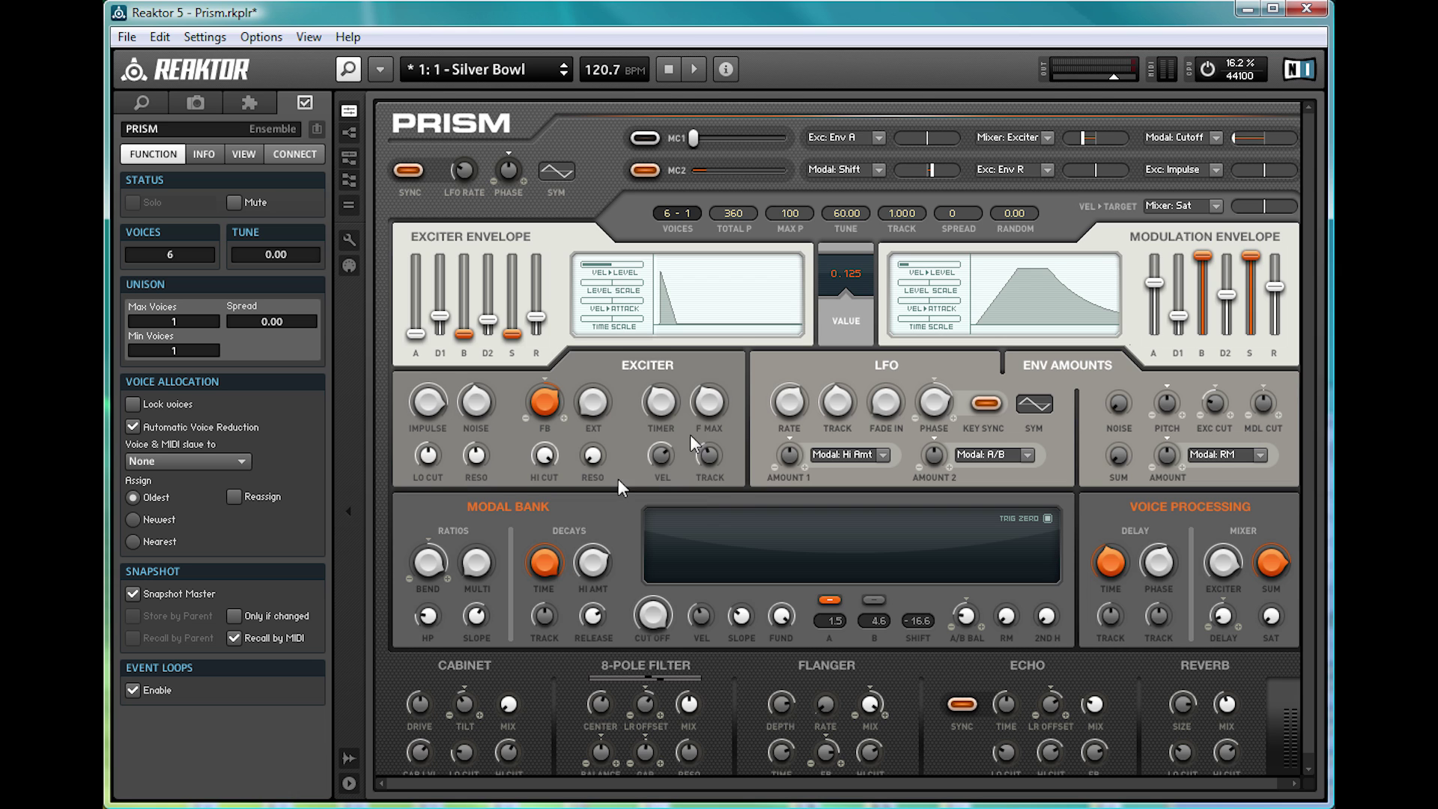
pyautogui.press('F6')
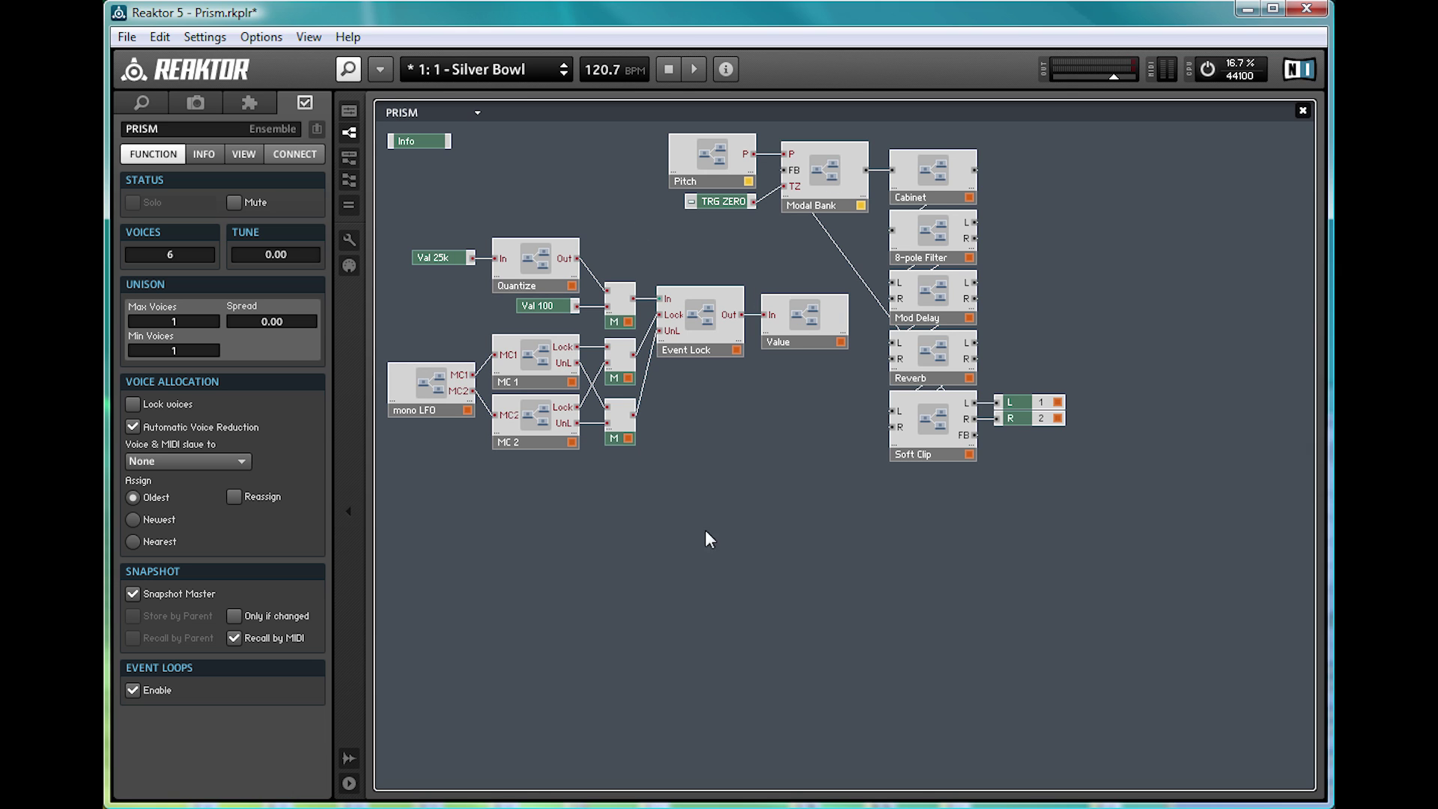
pyautogui.press('F6')
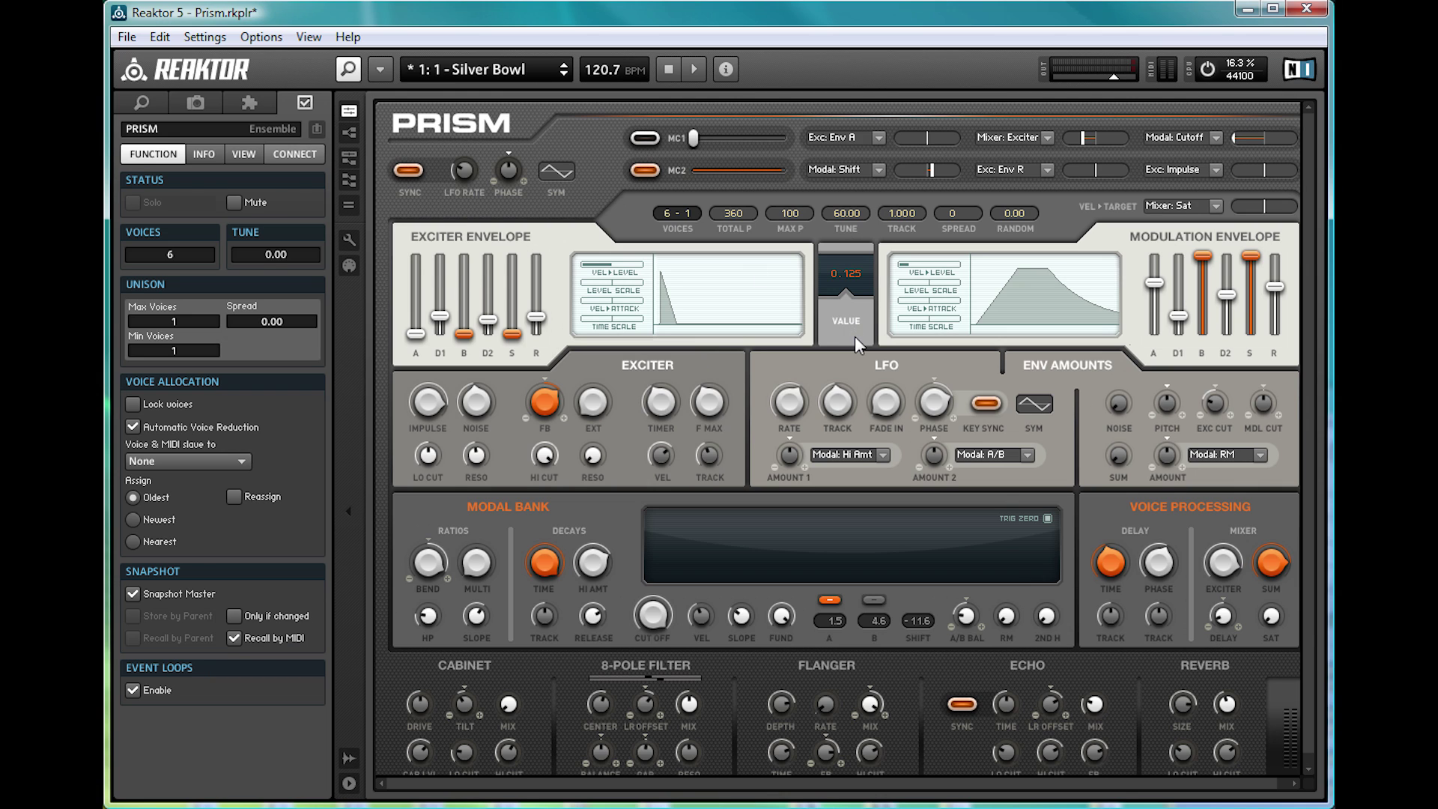
# - Try the Reaktor Spark R2 and The Finger R2 players from the library, then reload Prism
pyautogui.click(146, 102)
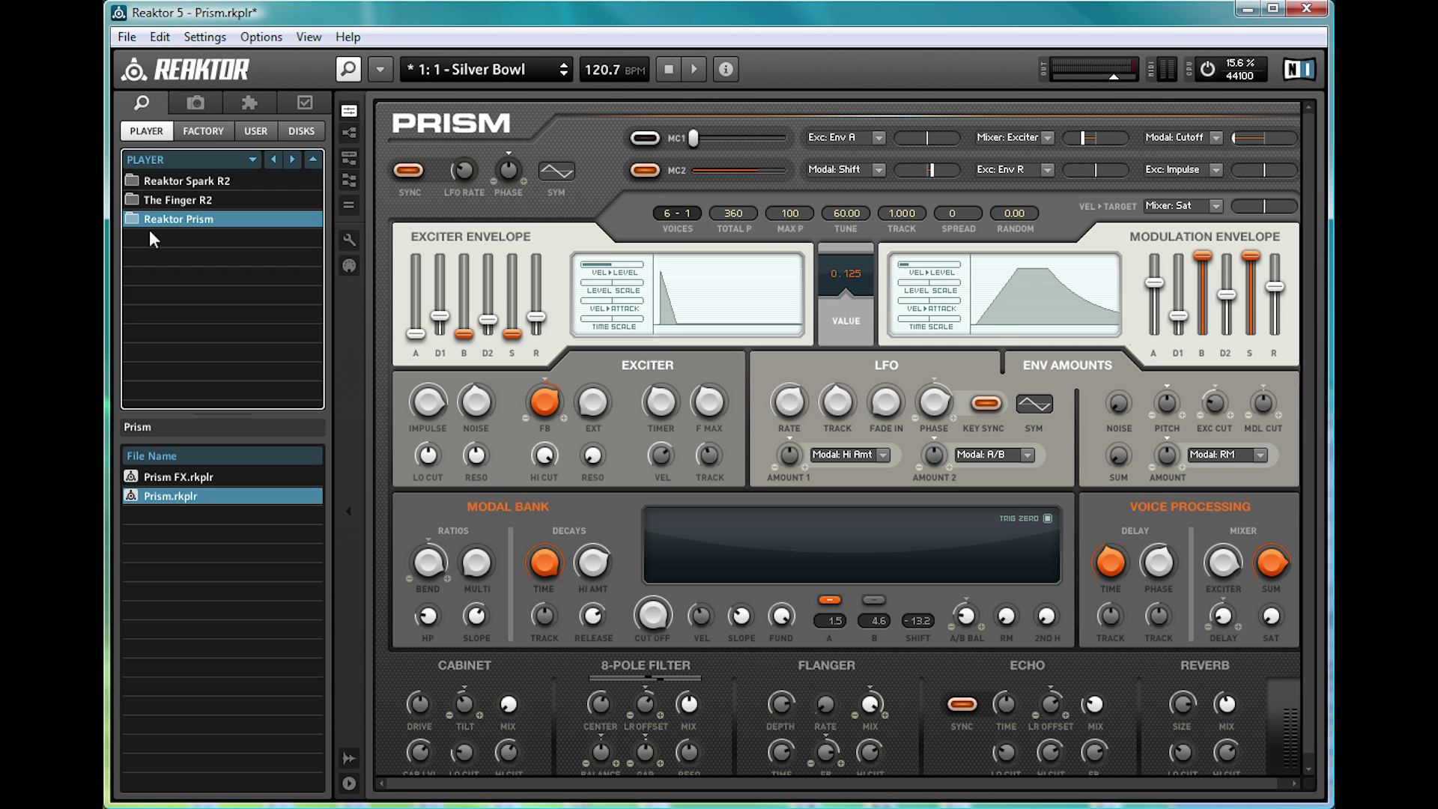
pyautogui.click(133, 180)
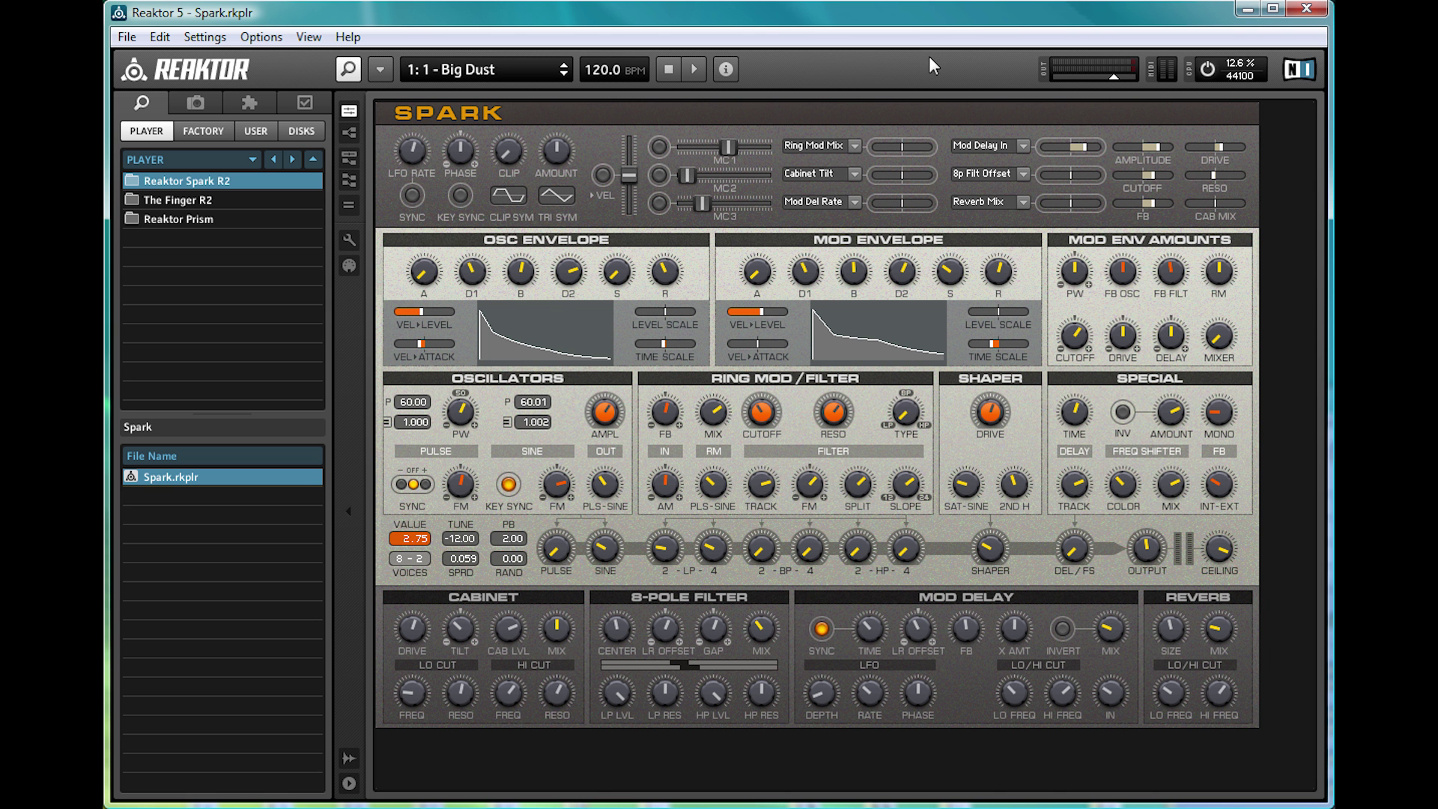
pyautogui.click(153, 200)
pyautogui.click(128, 475)
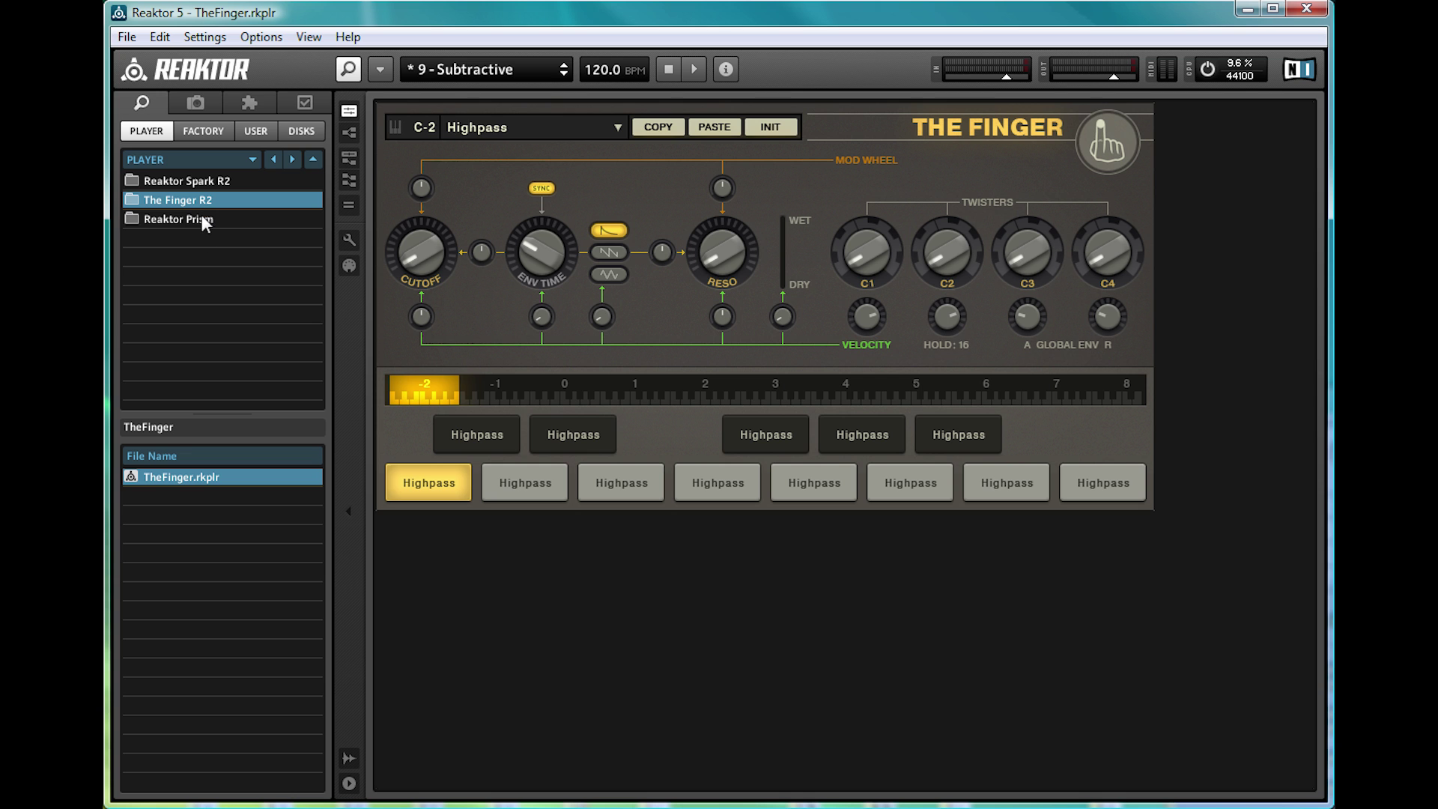
pyautogui.press('Down')
pyautogui.click(244, 497)
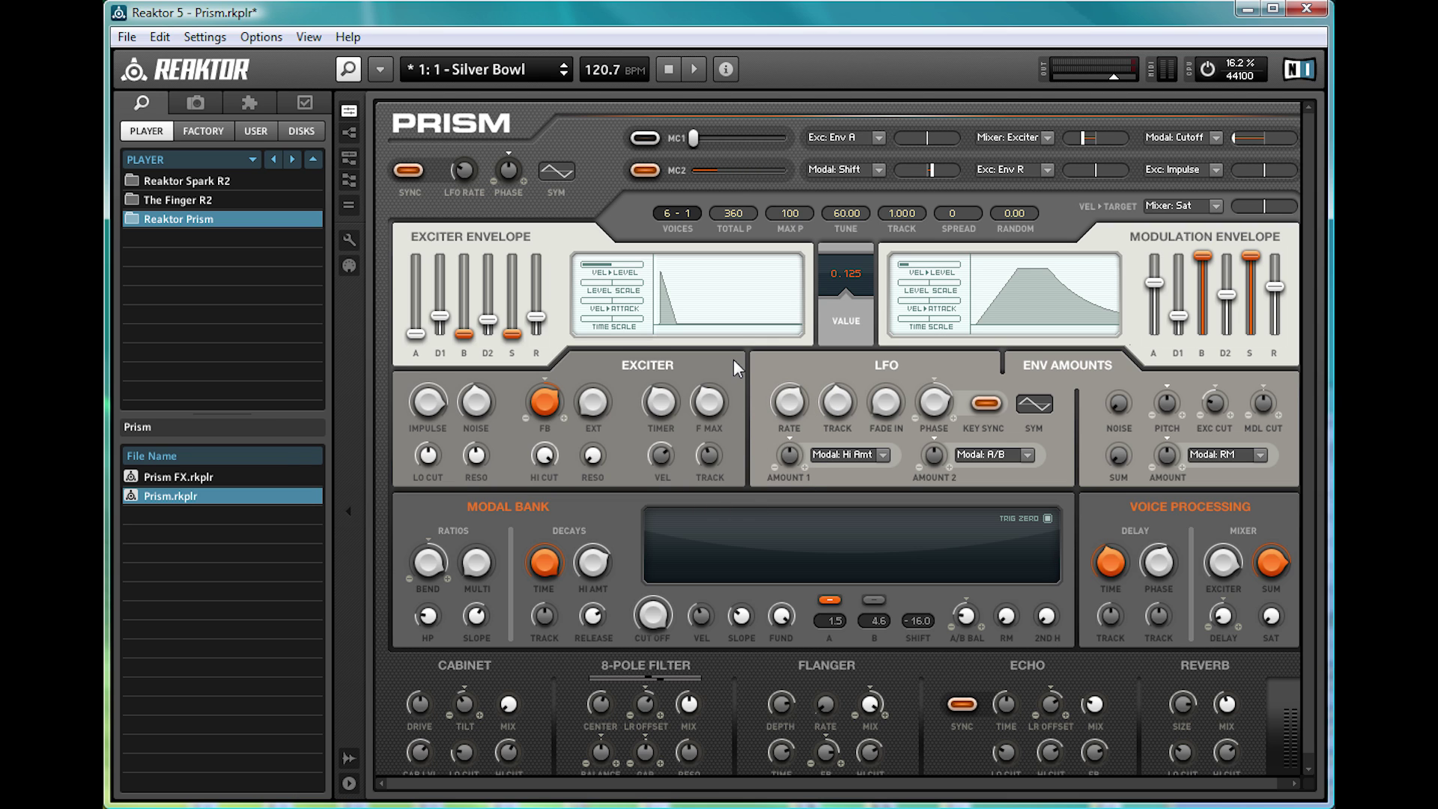
# - Browse the Factory library to Instruments › Synthesizers, listing 2-Osc.ism through SubHarmonic.ism
pyautogui.click(172, 324)
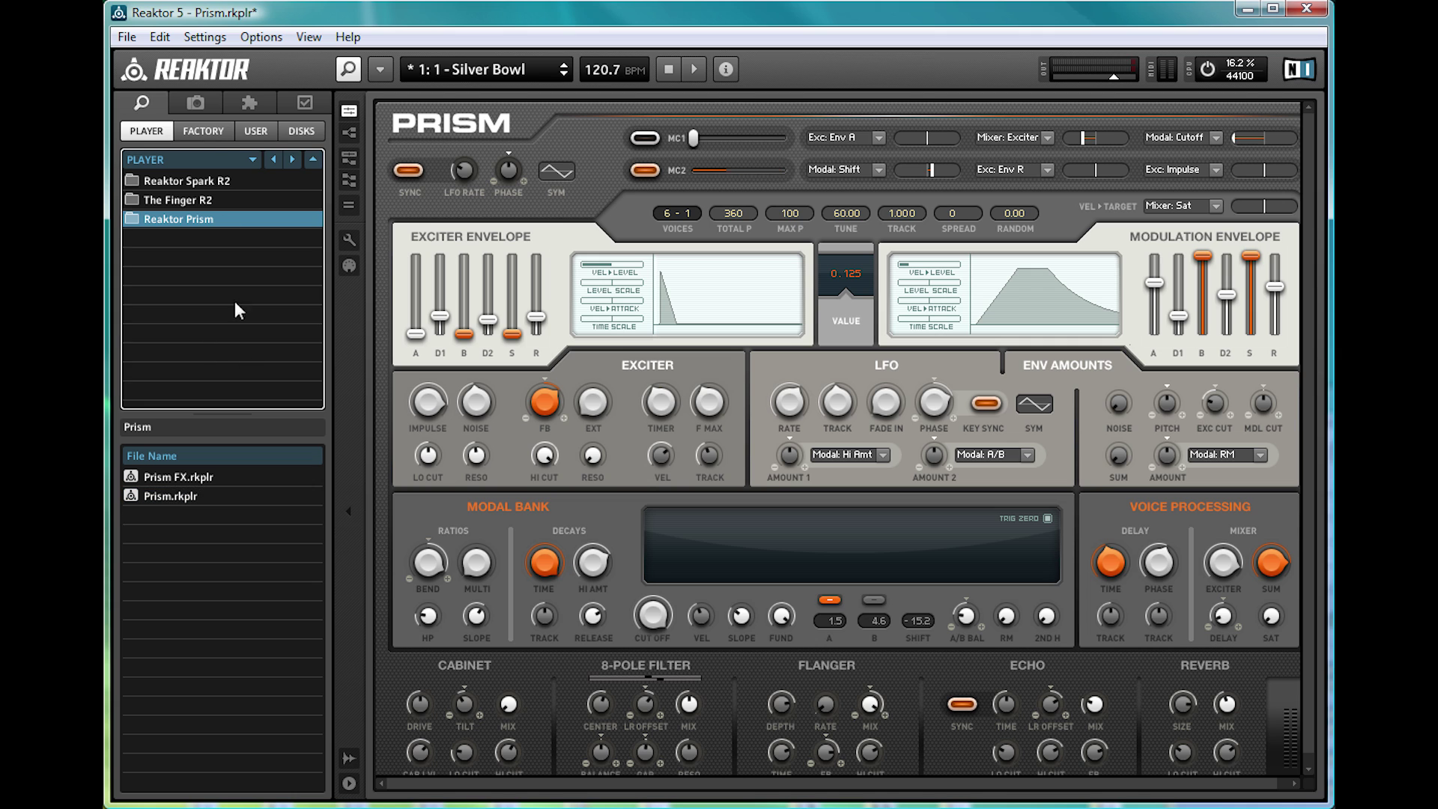
pyautogui.click(209, 133)
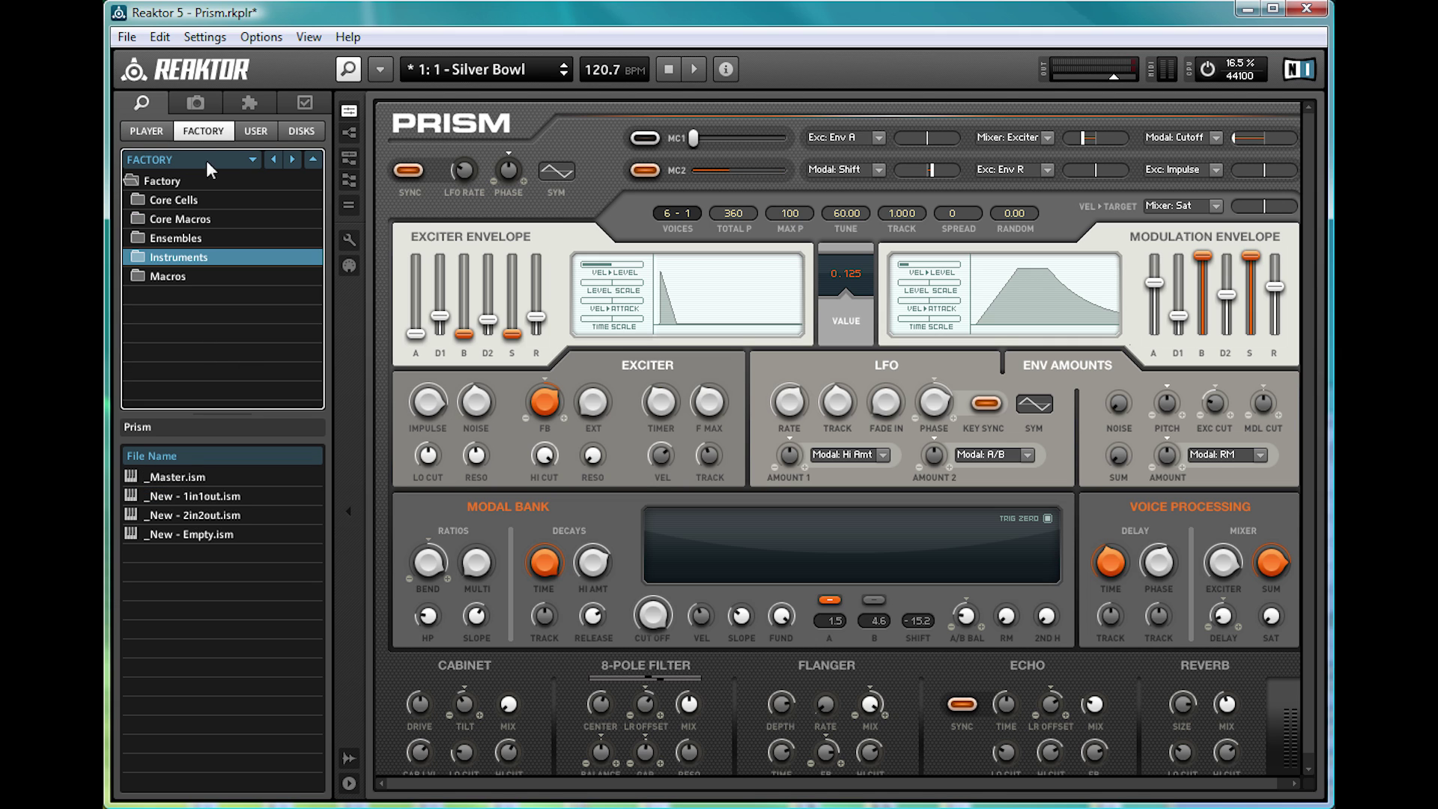
pyautogui.doubleClick(150, 255)
pyautogui.scroll(-3, 150, 254)
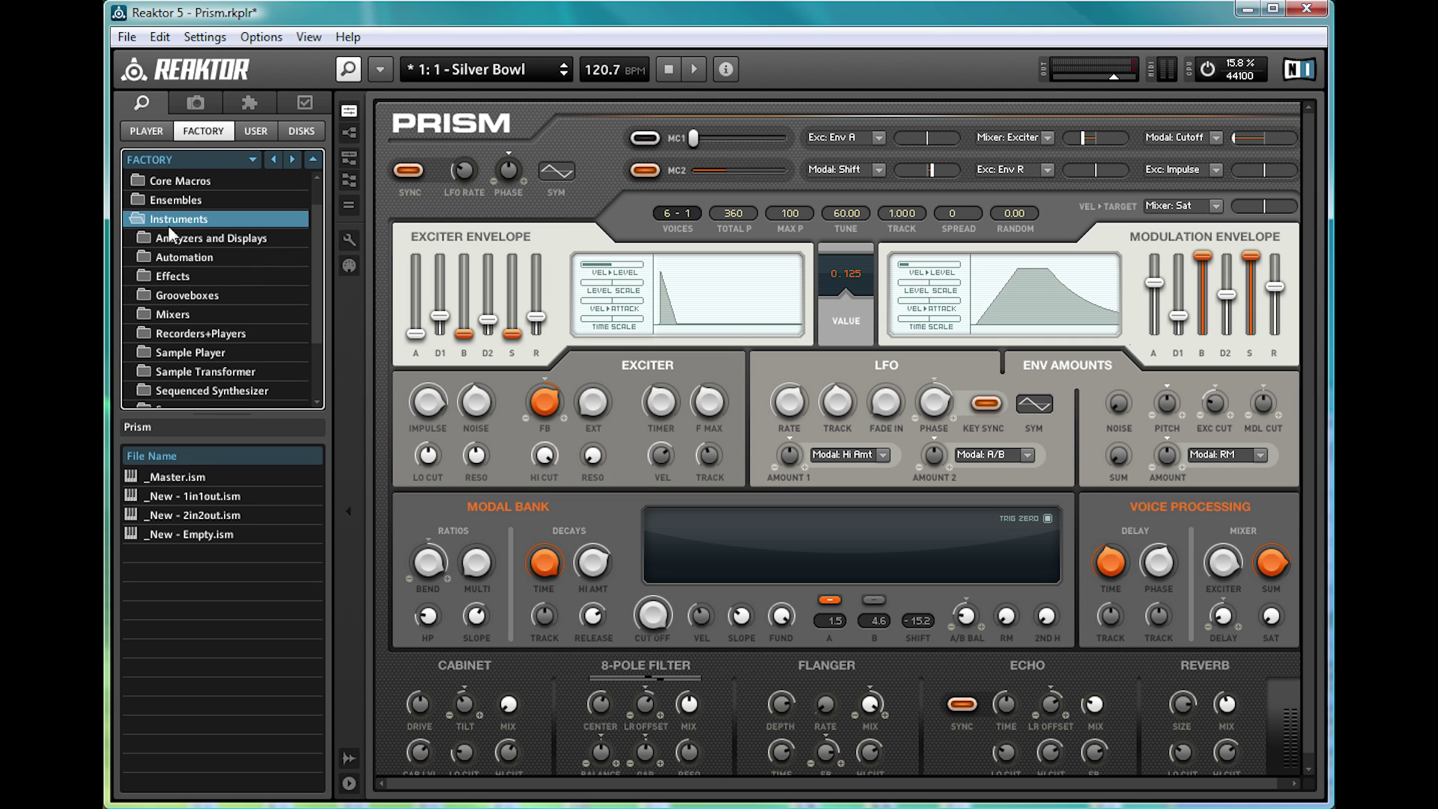
pyautogui.scroll(-2, 178, 258)
pyautogui.scroll(-2, 178, 235)
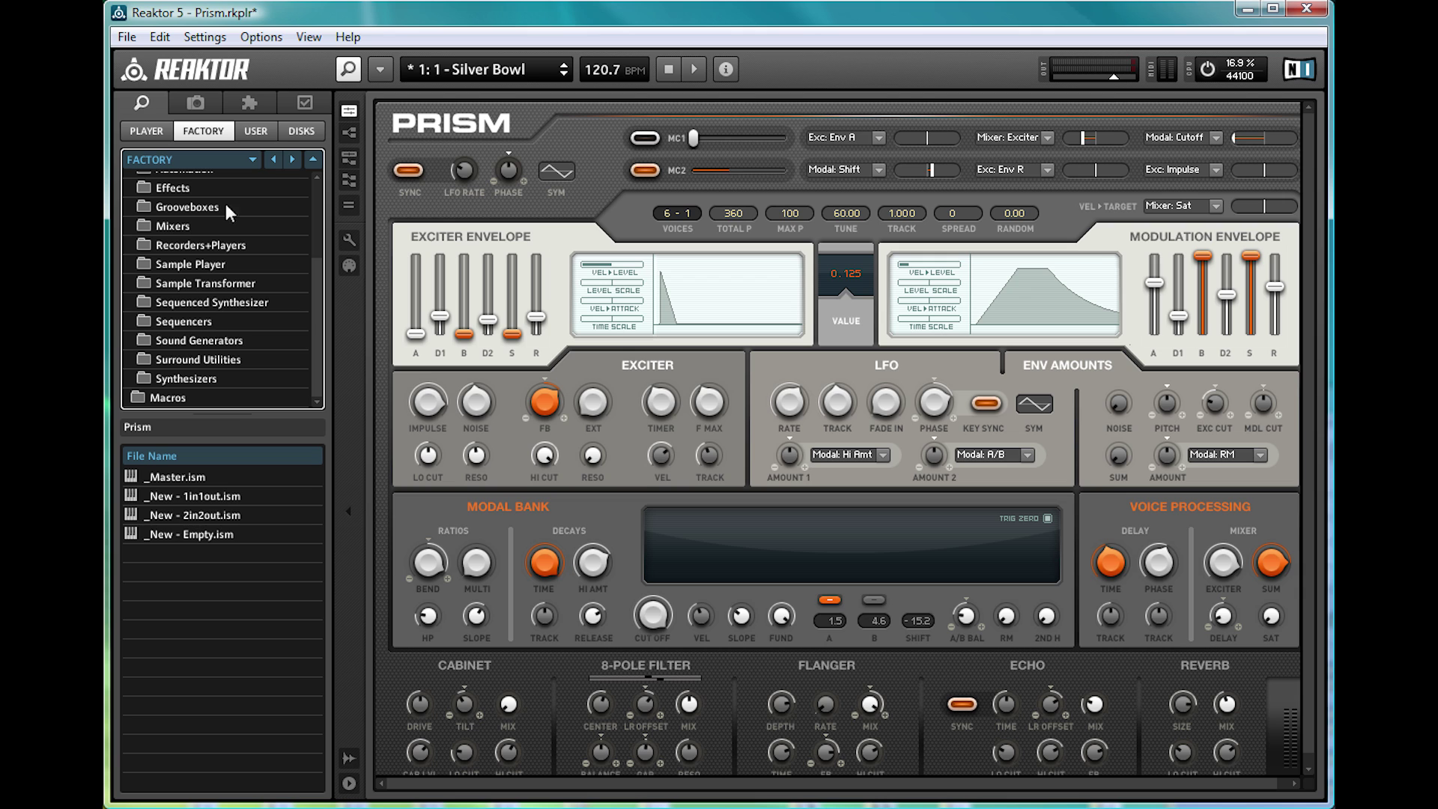
pyautogui.click(165, 379)
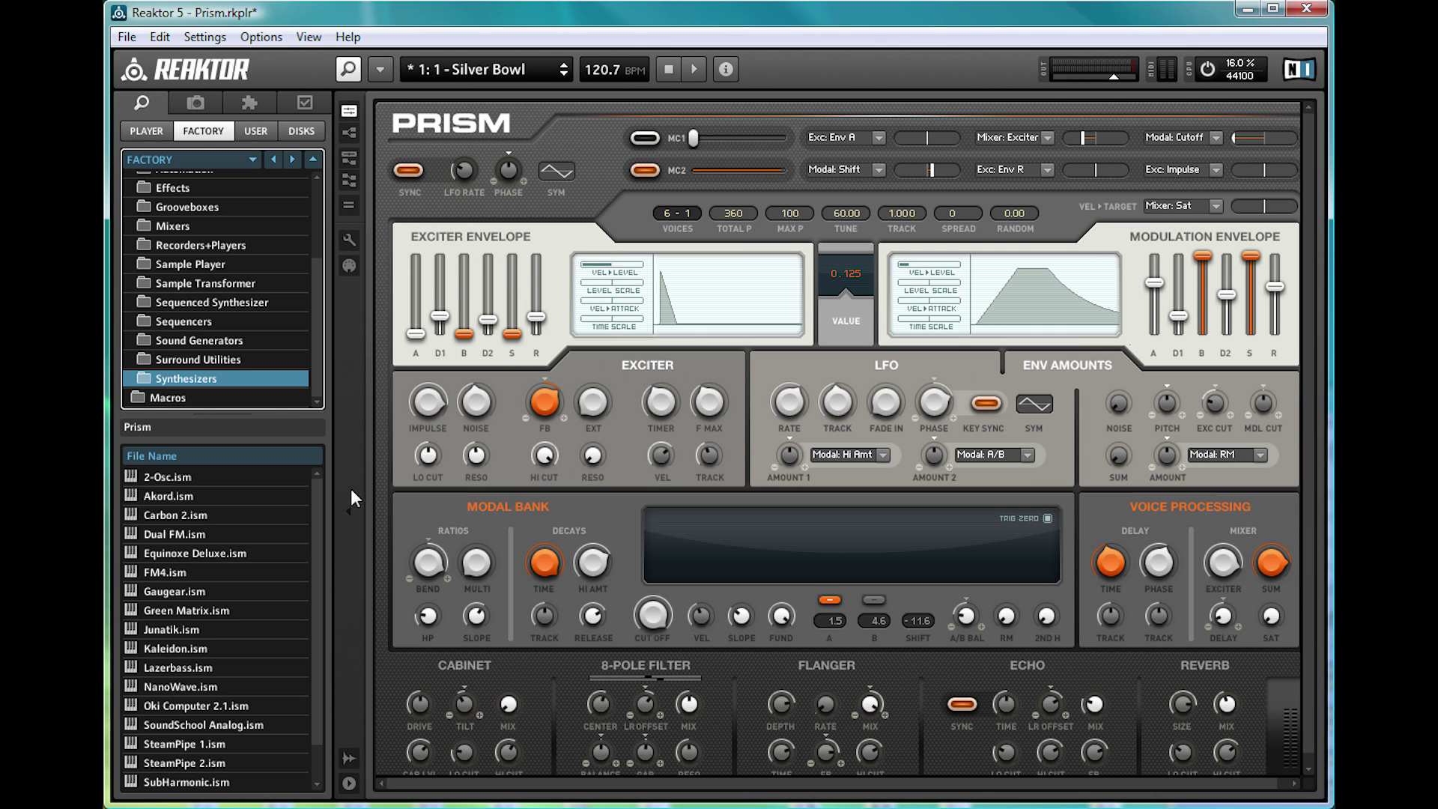
# - Load 2-Osc.ism without saving Prism, then step to the next instrument, Akord
pyautogui.click(154, 480)
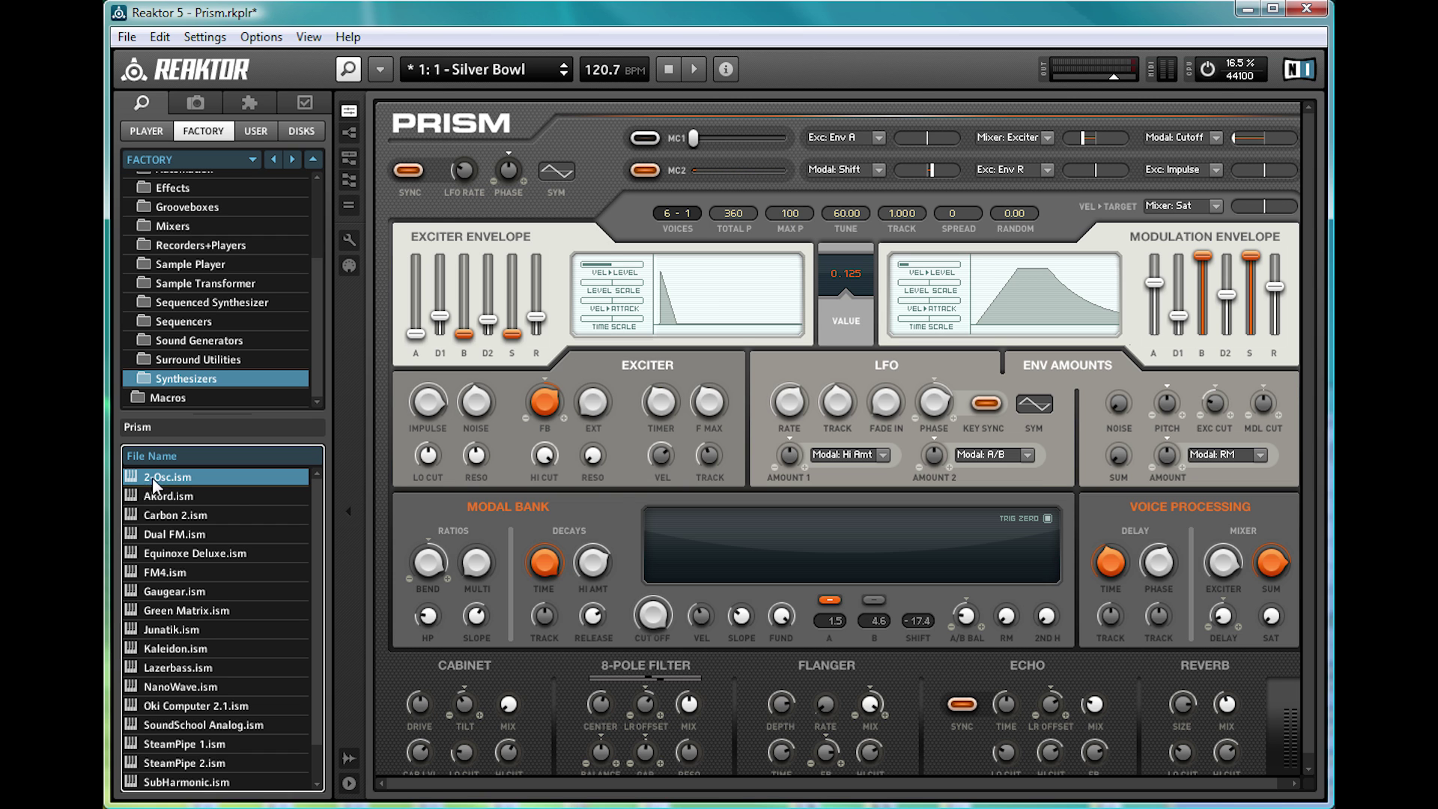
pyautogui.doubleClick(154, 479)
pyautogui.click(899, 505)
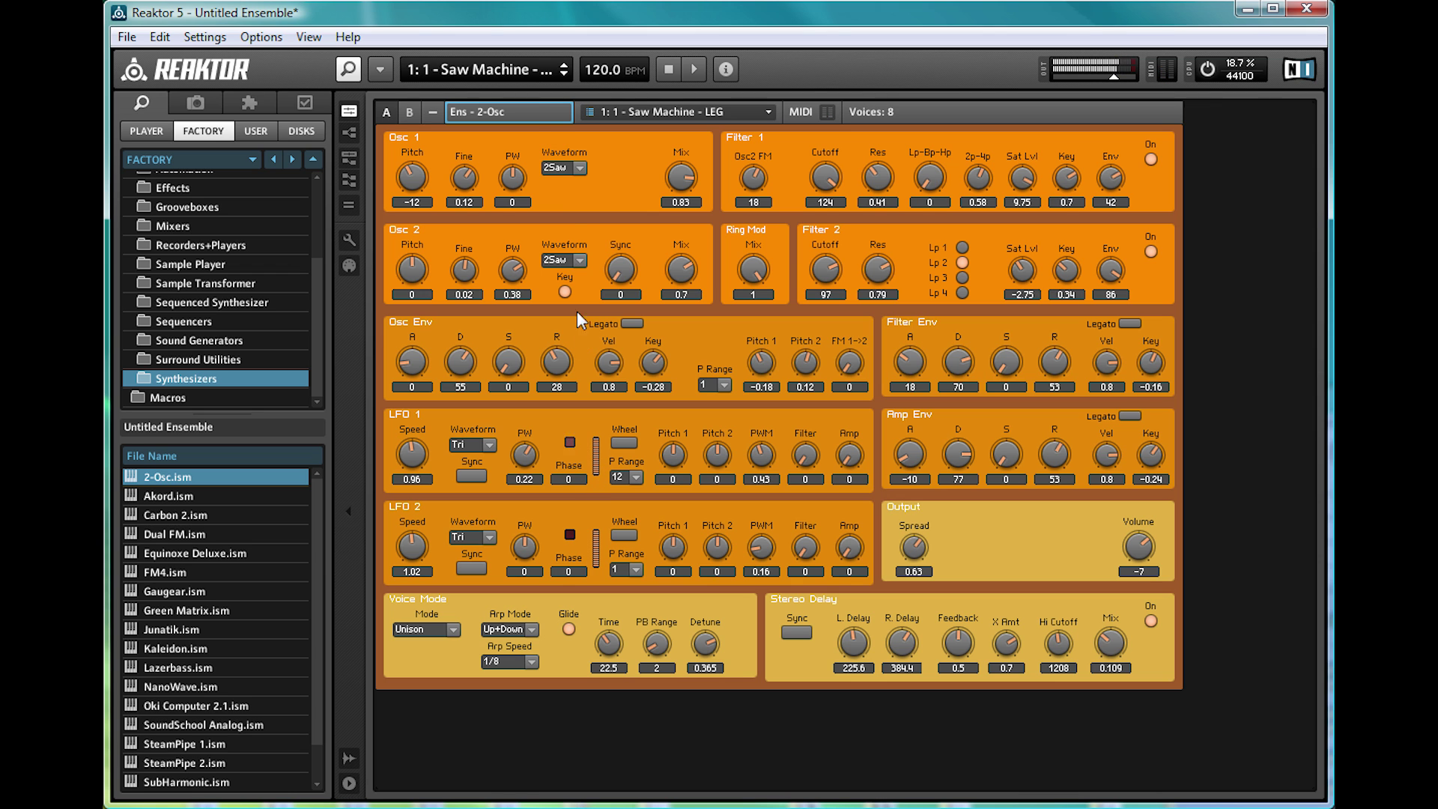
pyautogui.press('Down')
pyautogui.press('Return')
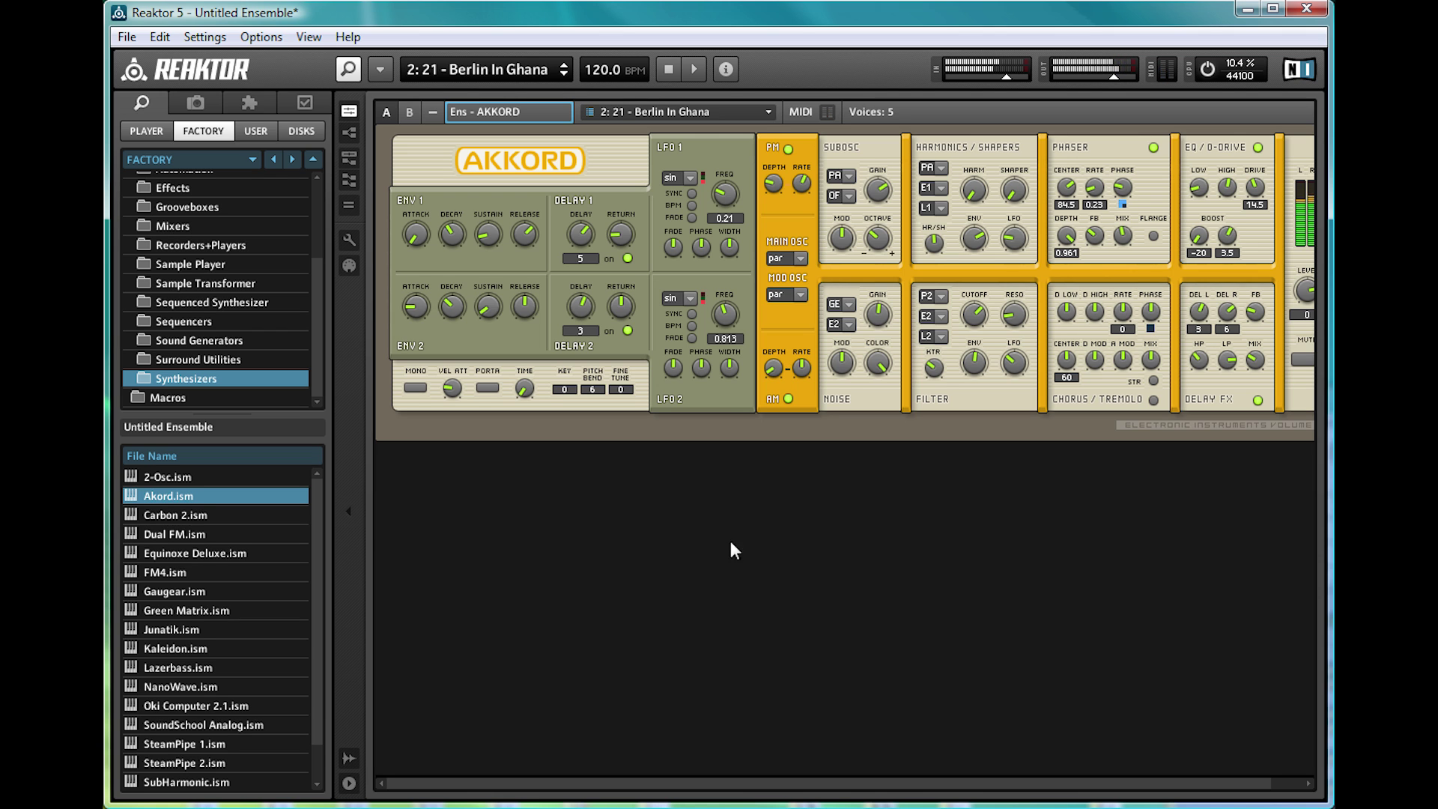
# - Load Carbon 2 on snapshot 15 - The Sinus Room JAM, then load Dual FM.ism
pyautogui.doubleClick(137, 515)
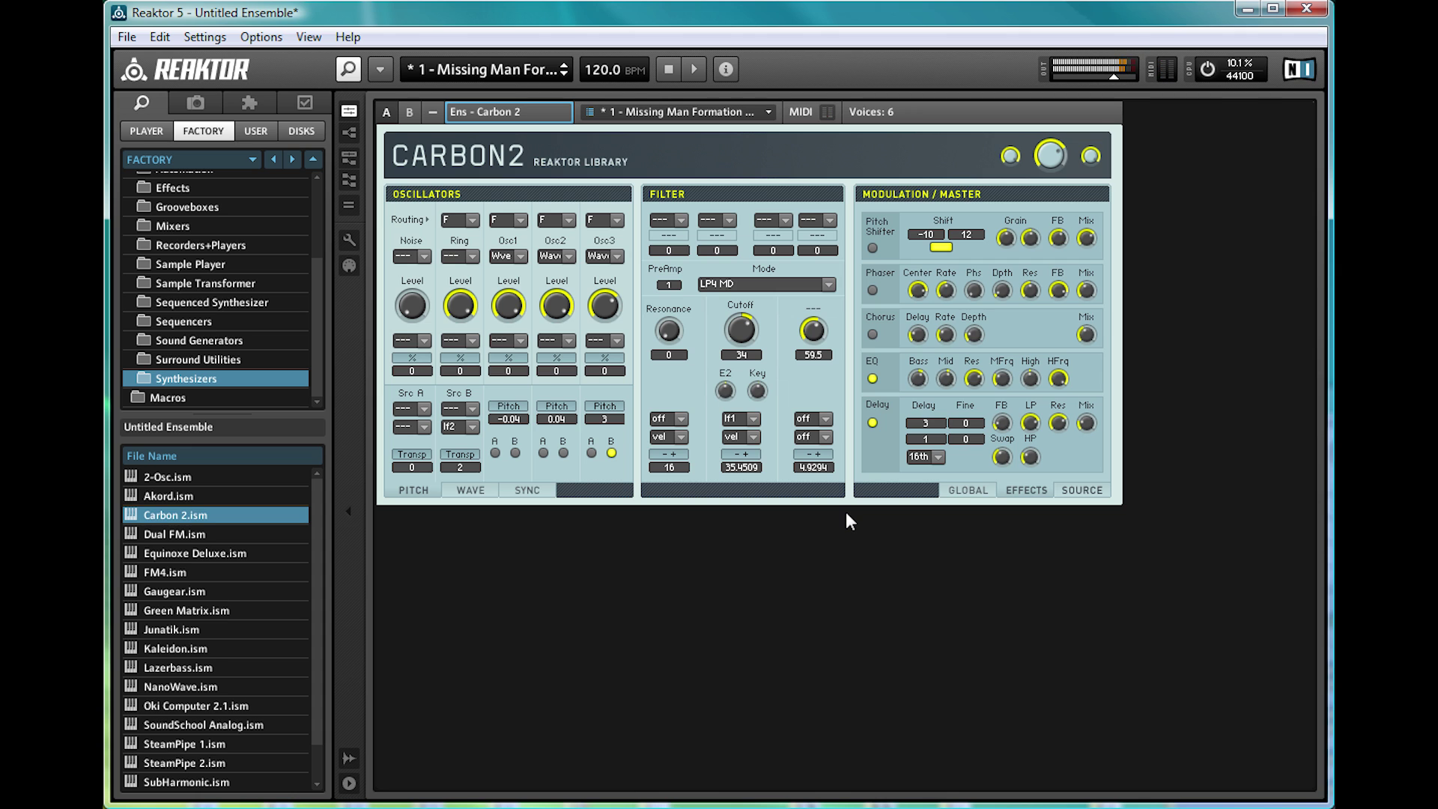
pyautogui.click(665, 109)
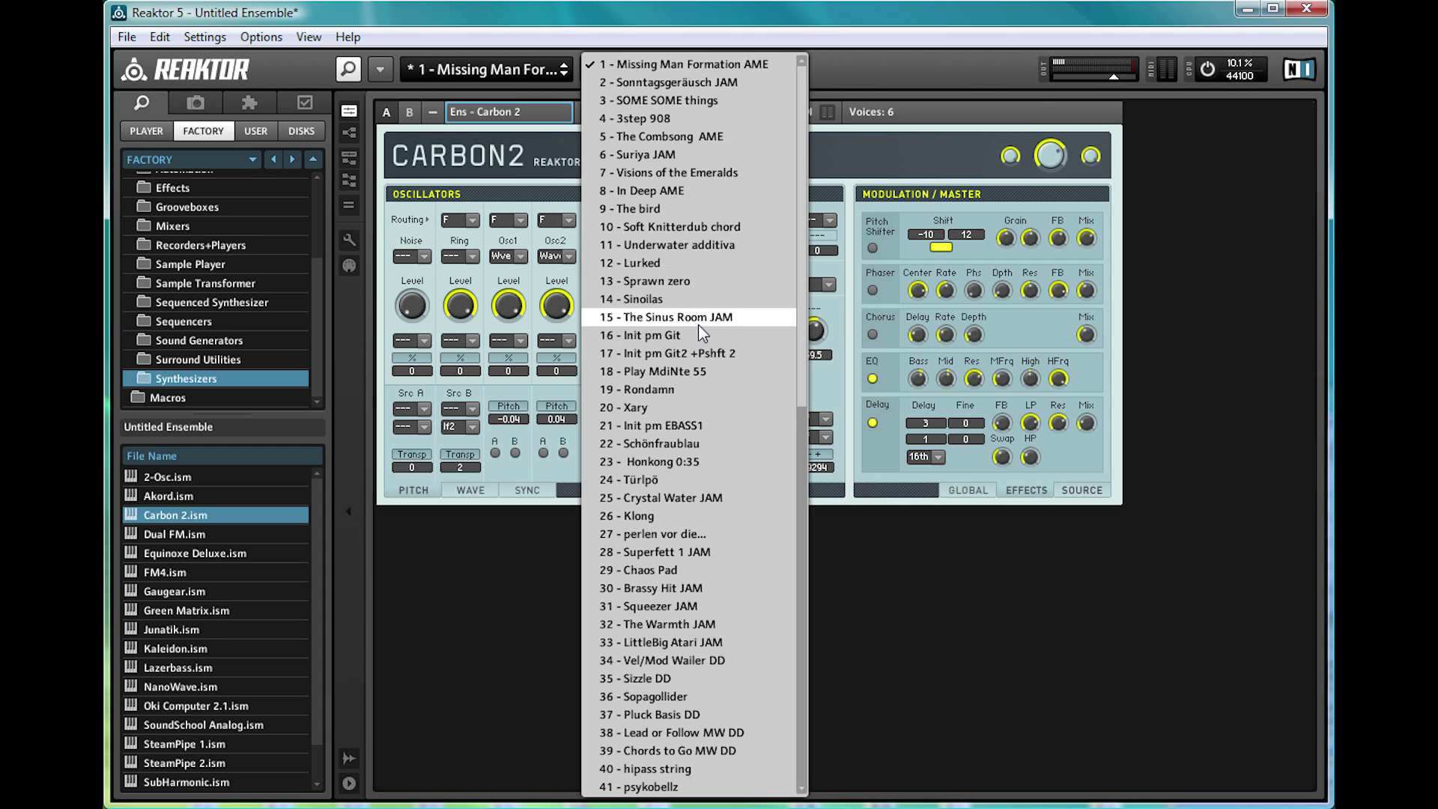
pyautogui.click(667, 317)
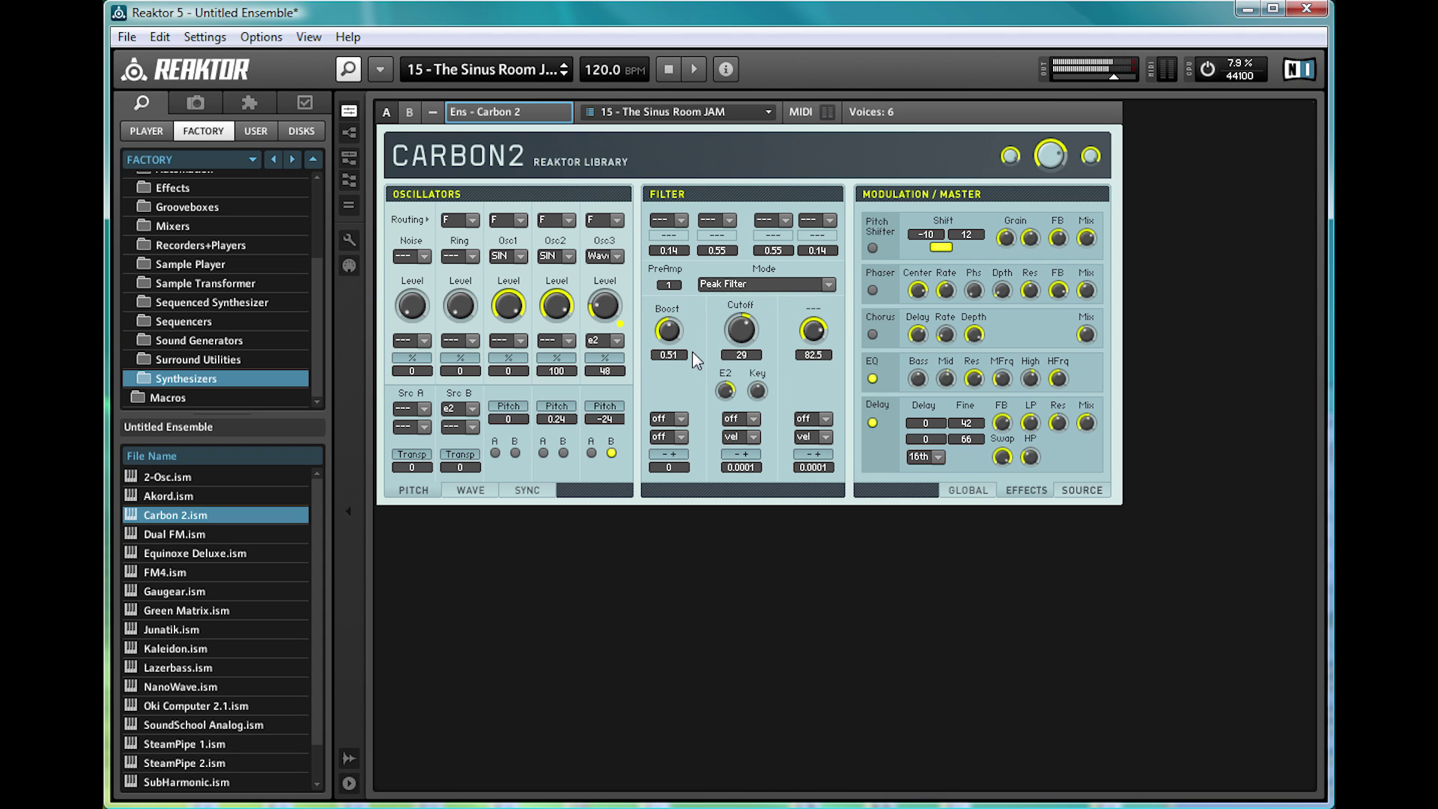
pyautogui.doubleClick(231, 538)
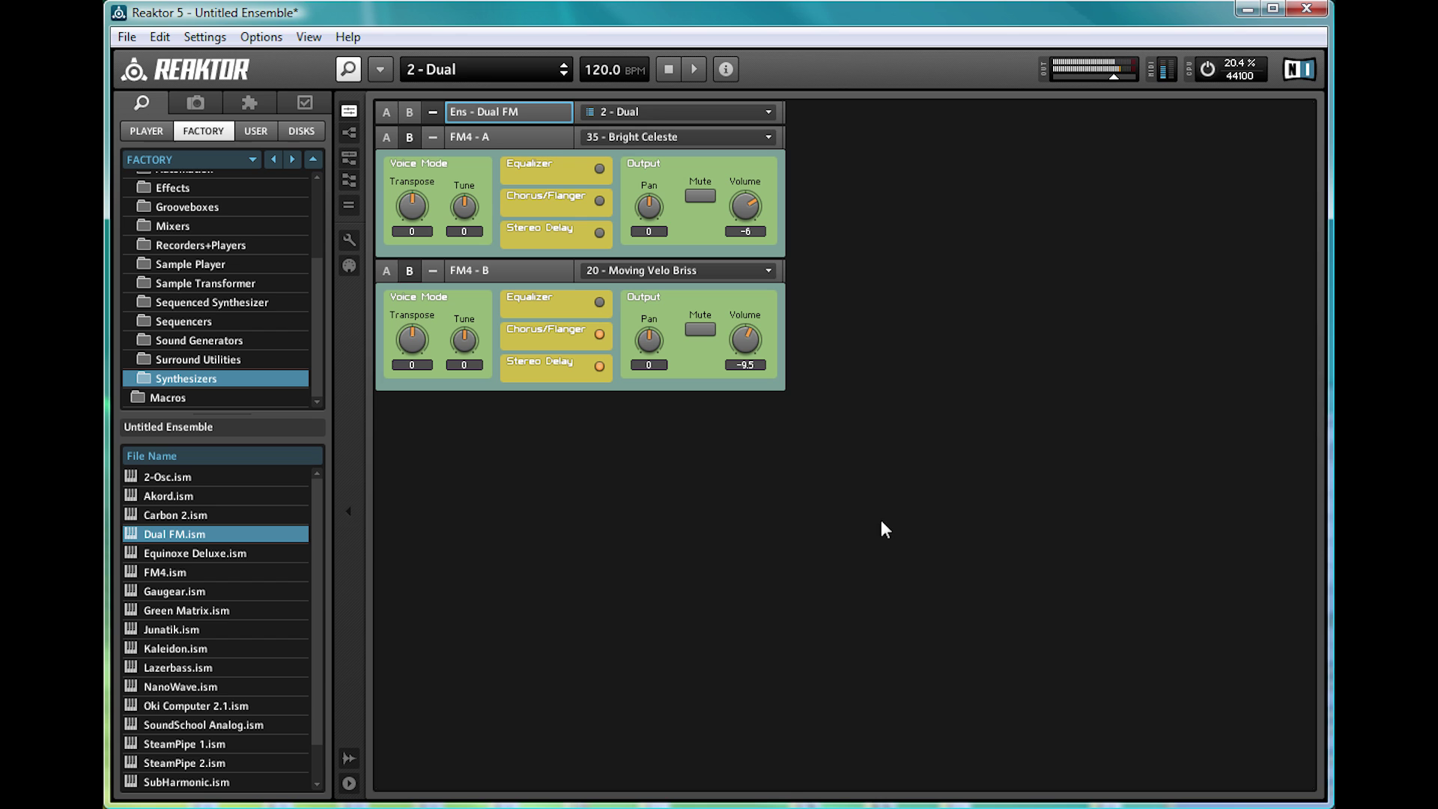
# - Load Equinoxe Deluxe.ism on its 1 - Equicolor Pad snapshot and show its control panel
pyautogui.doubleClick(137, 547)
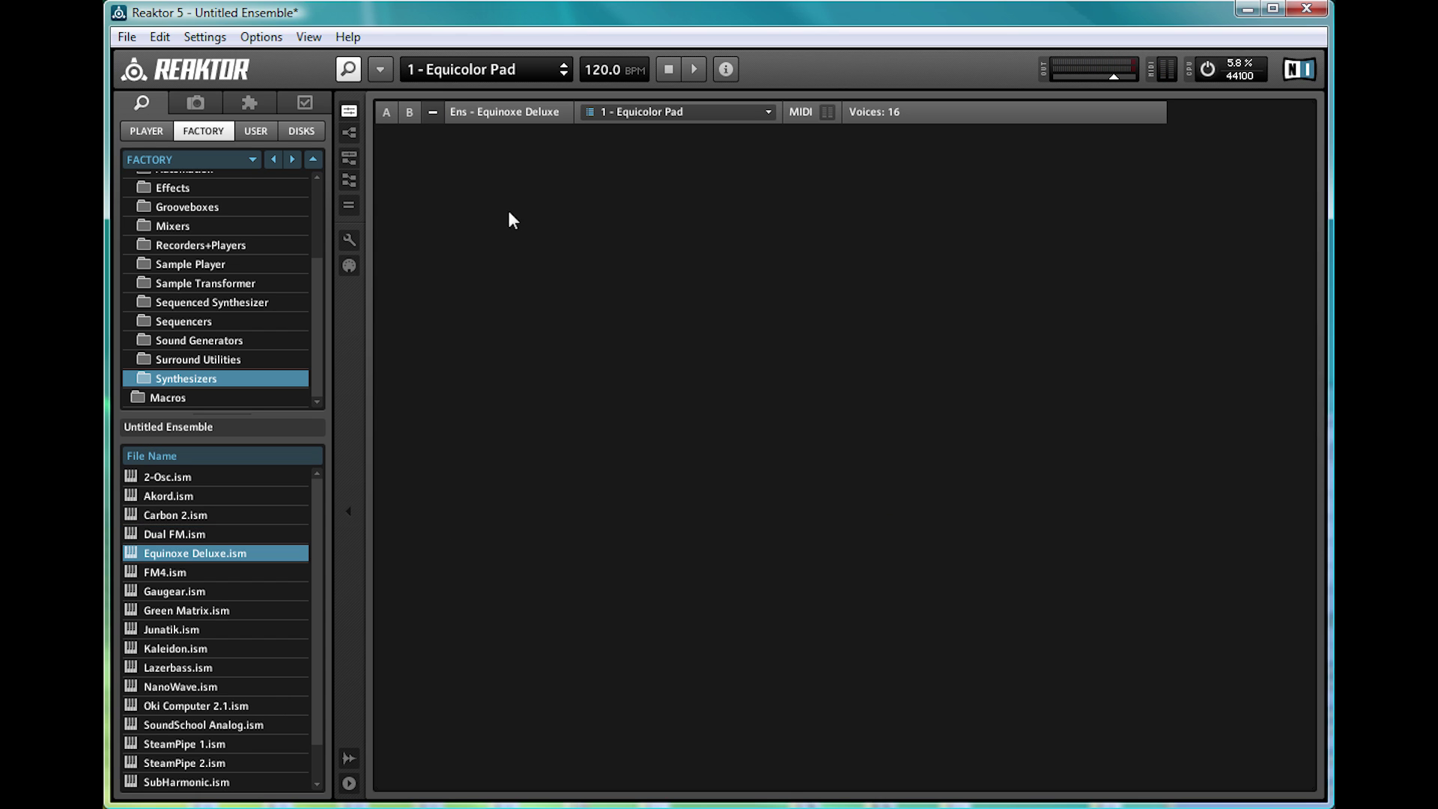
pyautogui.click(388, 112)
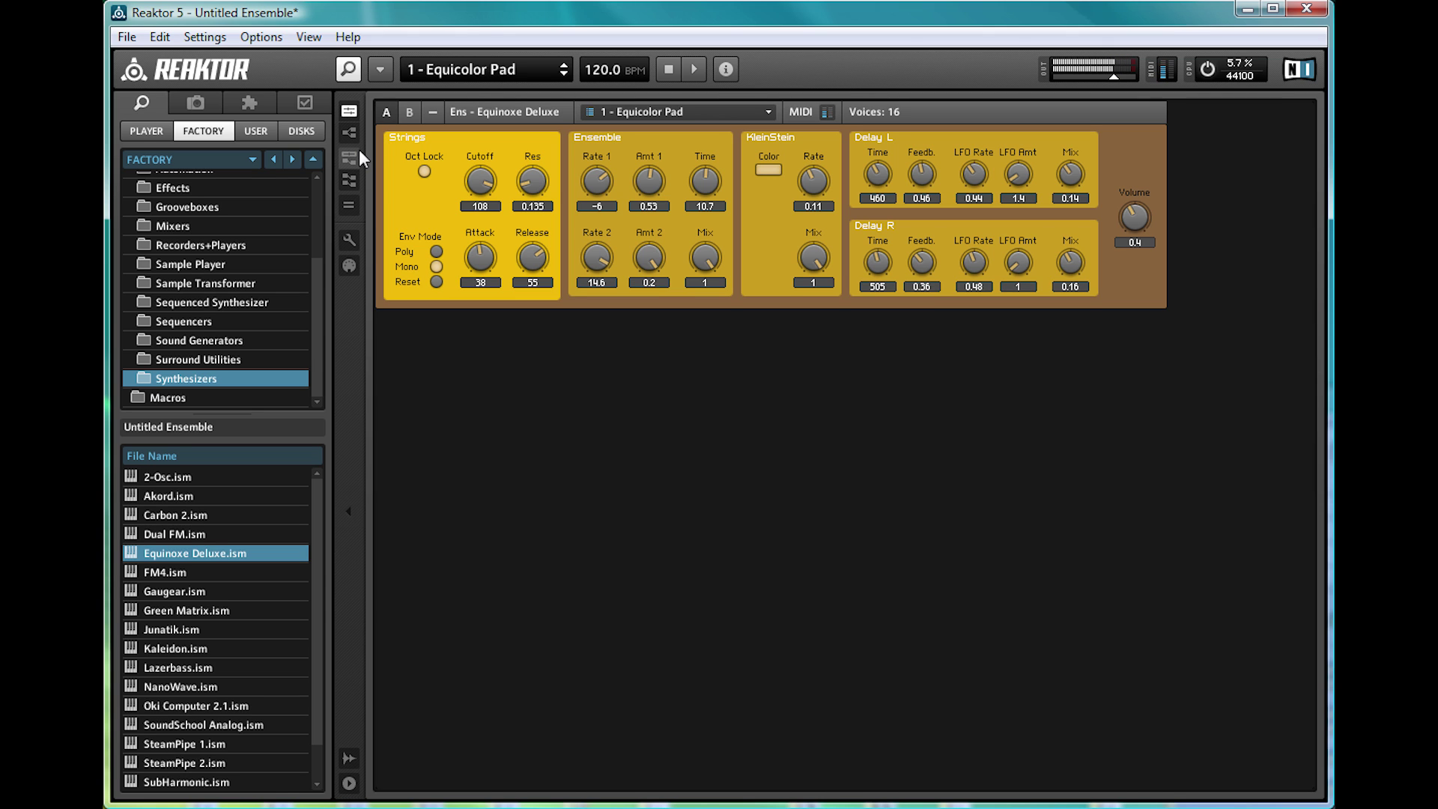
# - Load Lazerbass, try its 1: 7 - The Laser-Bass snapshot, then switch to 1: 12 - Worm Bass
pyautogui.doubleClick(173, 671)
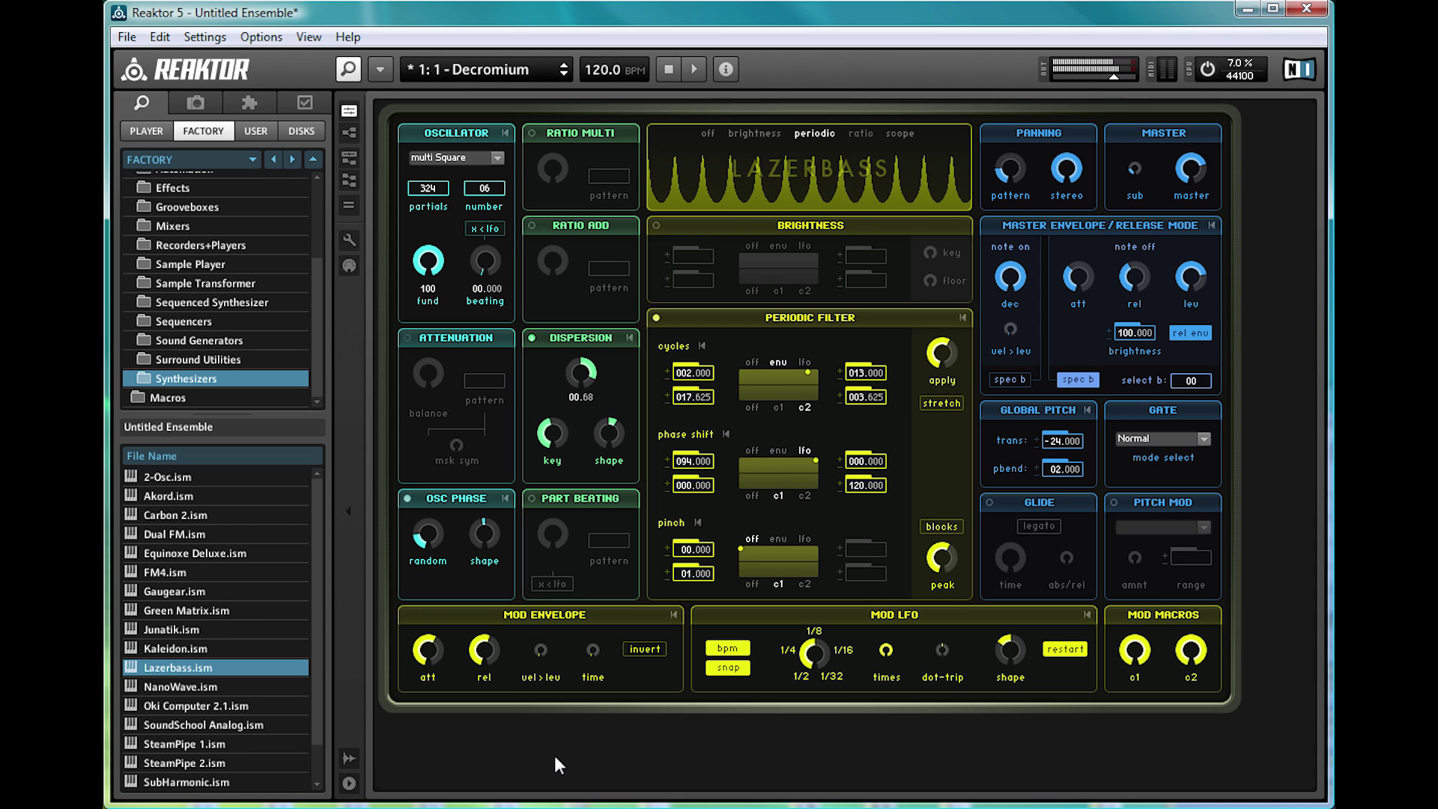
pyautogui.click(483, 68)
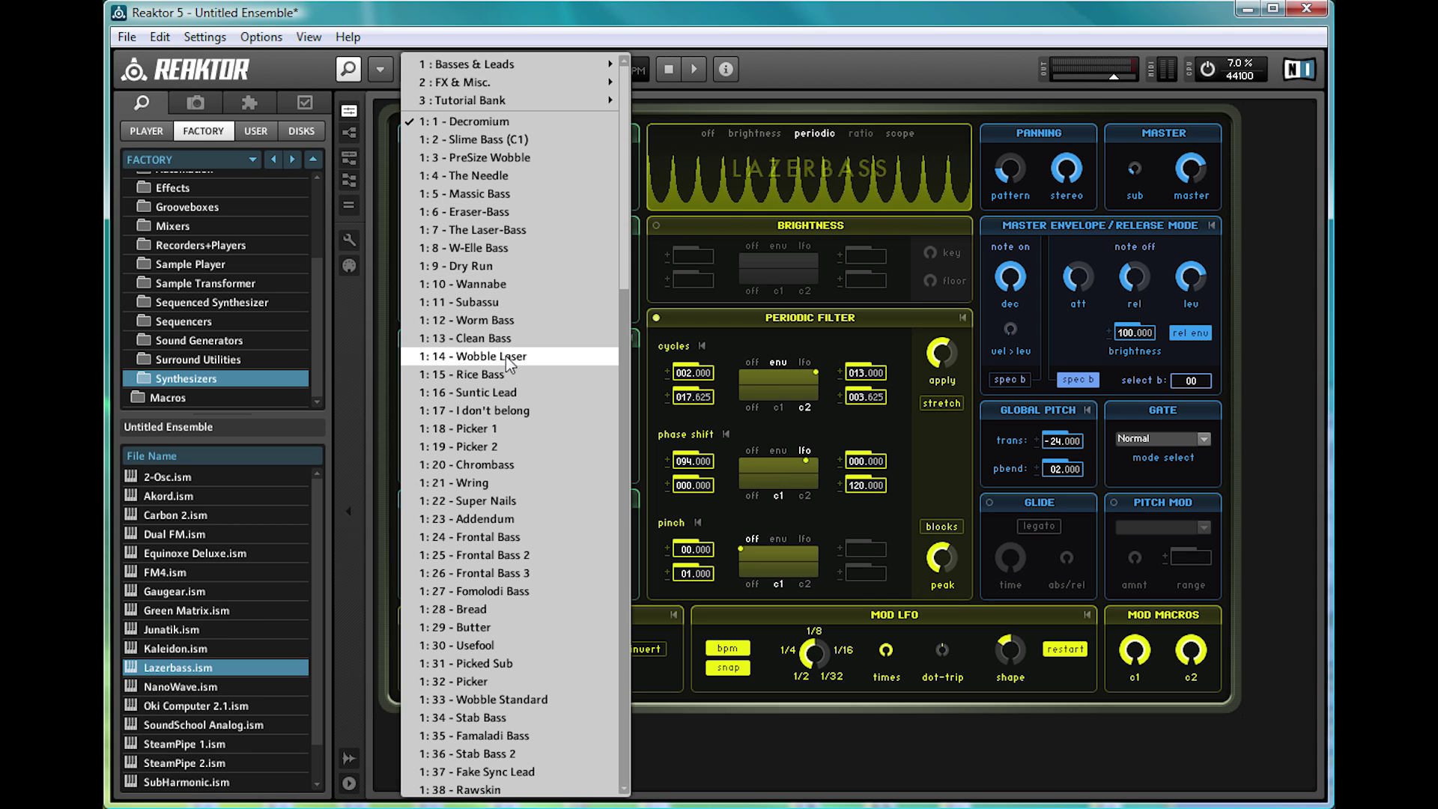
pyautogui.click(518, 229)
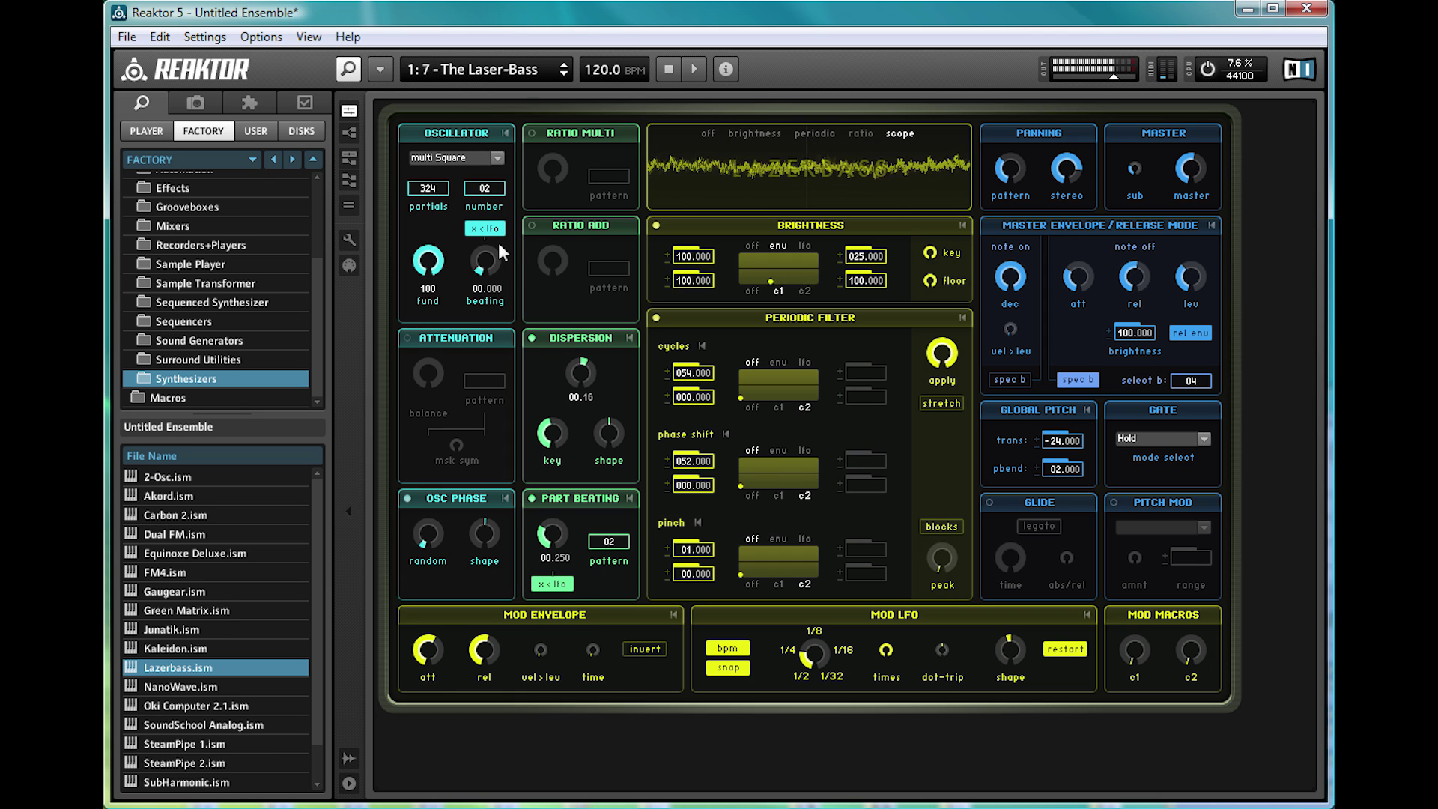
pyautogui.click(474, 66)
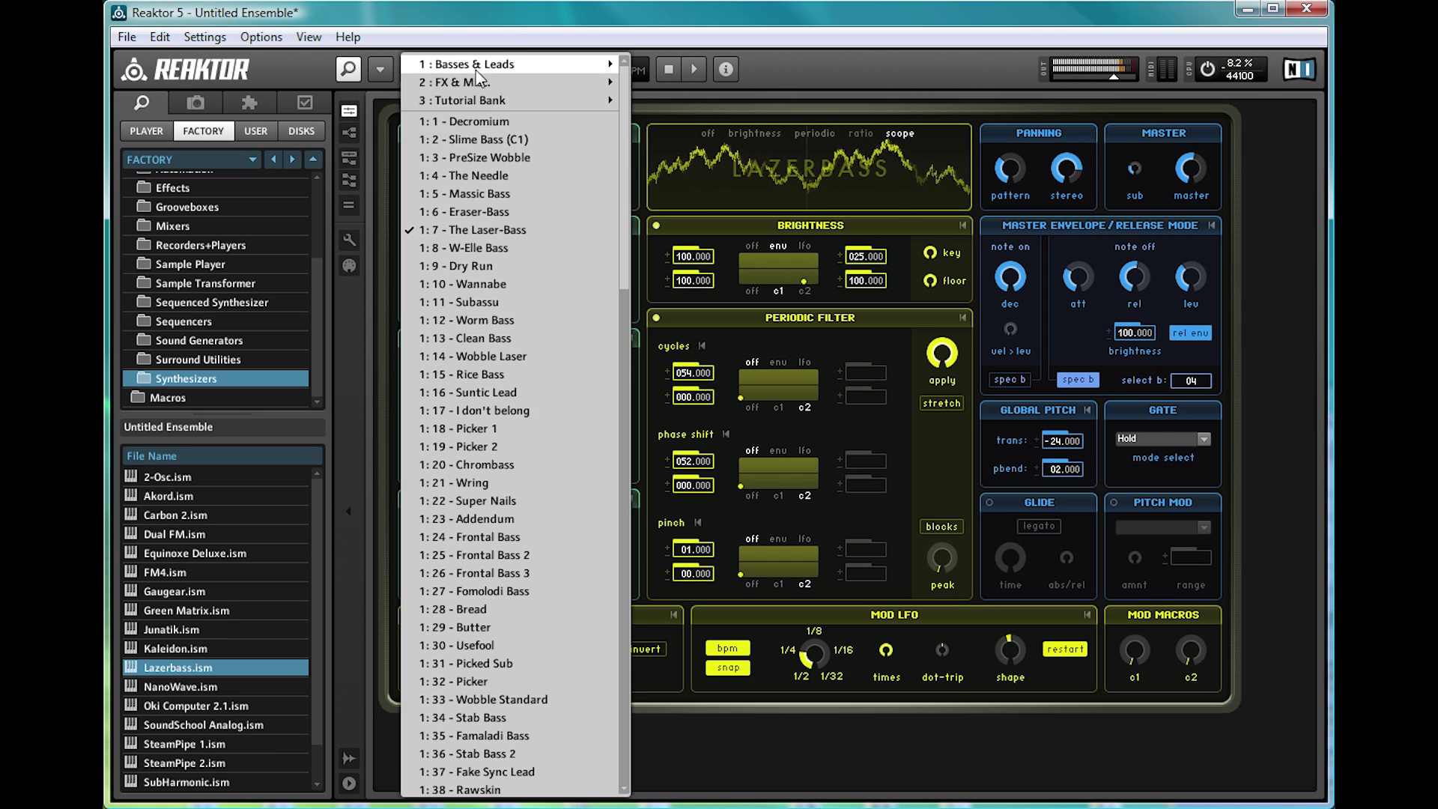
pyautogui.click(528, 320)
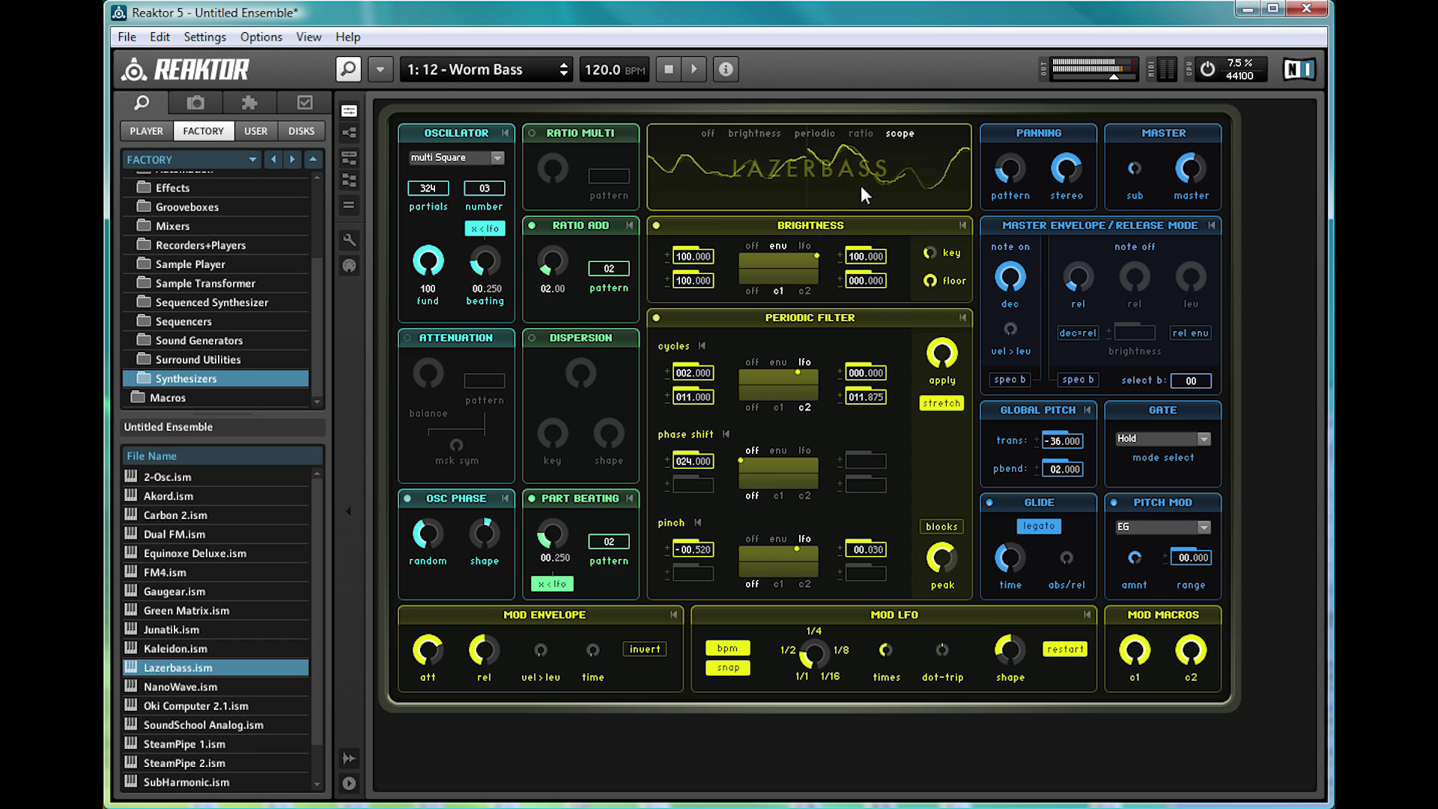
# - Preview Lazerbass's periodic, ratio and brightness display views, then return to the scope
pyautogui.click(819, 133)
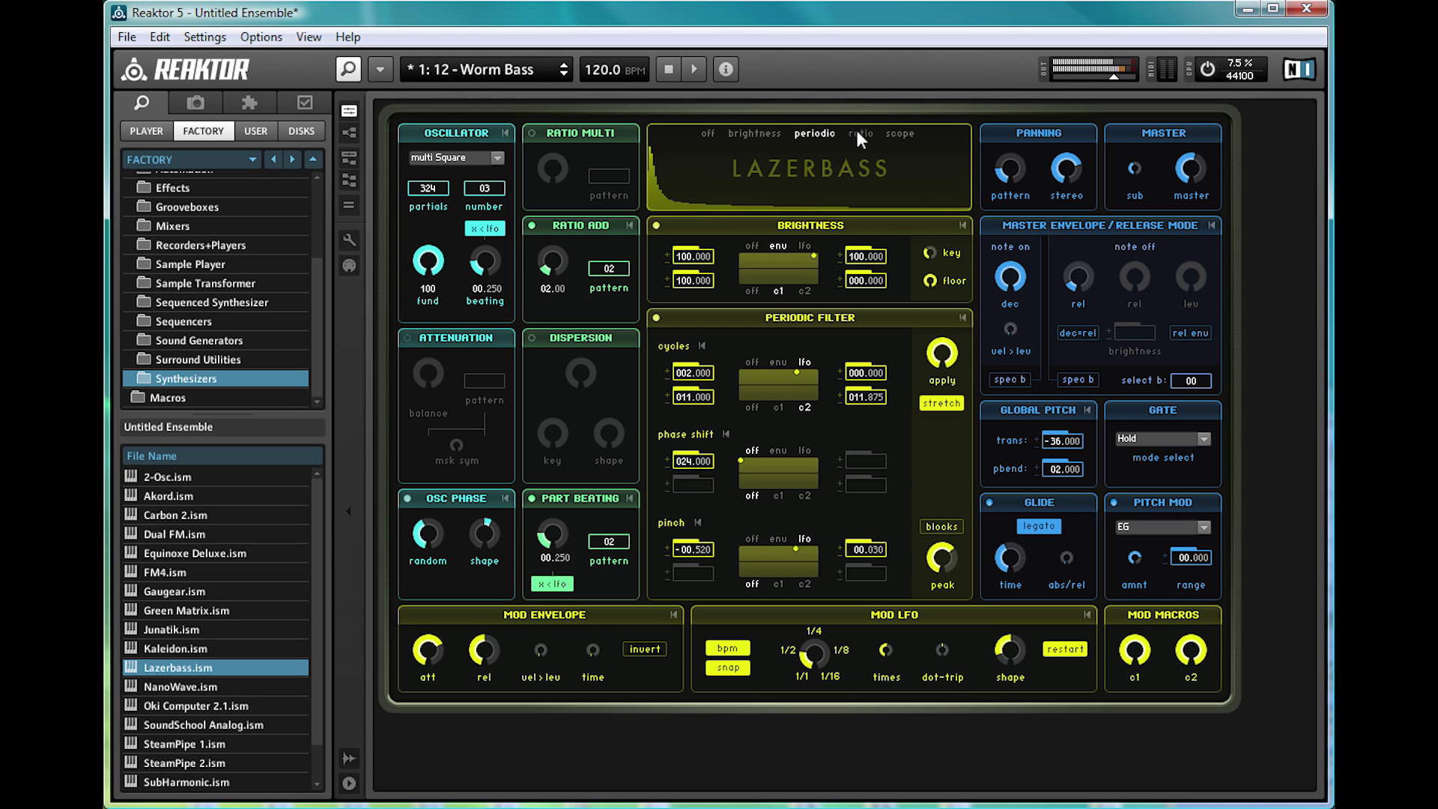
pyautogui.click(859, 133)
pyautogui.click(767, 135)
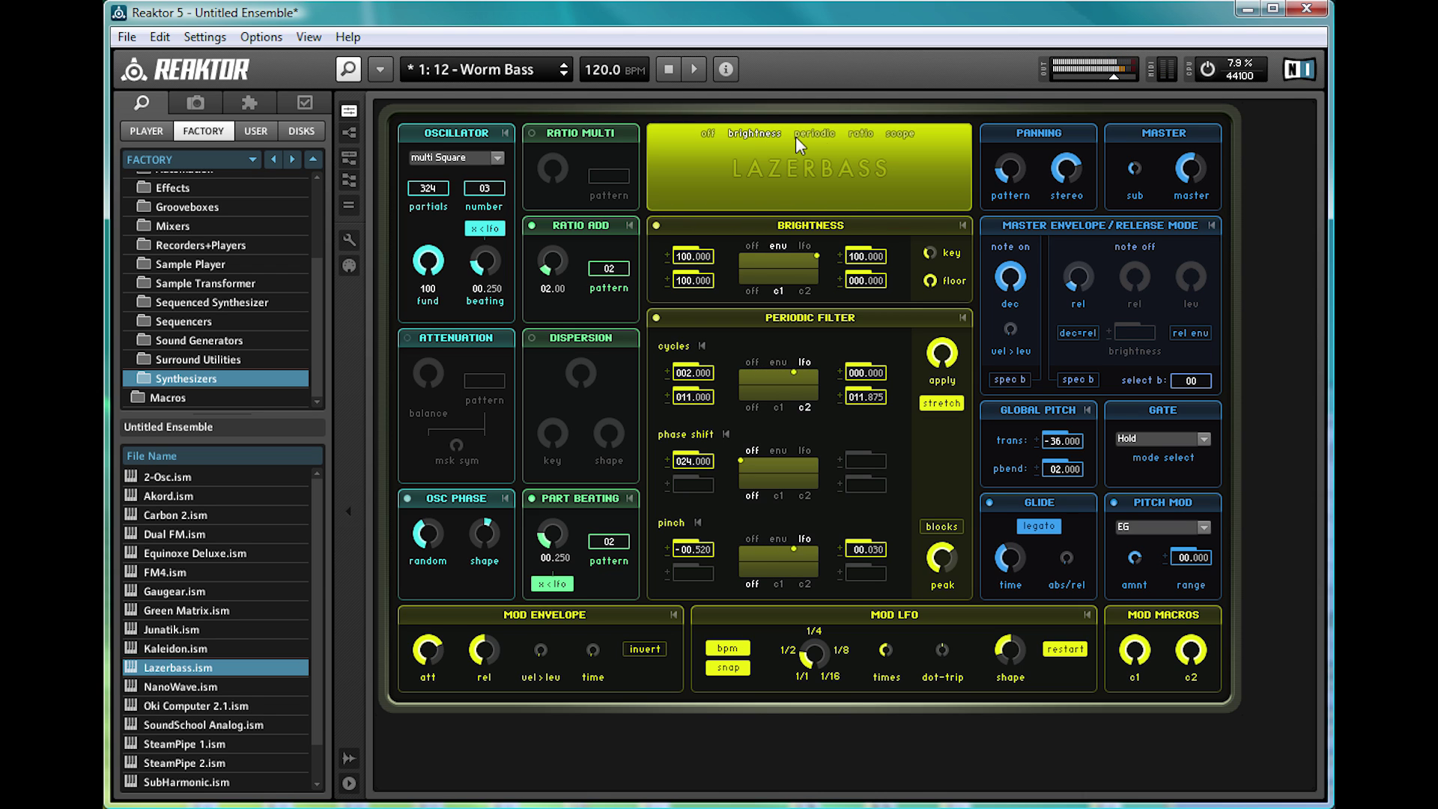
pyautogui.click(858, 135)
pyautogui.click(898, 133)
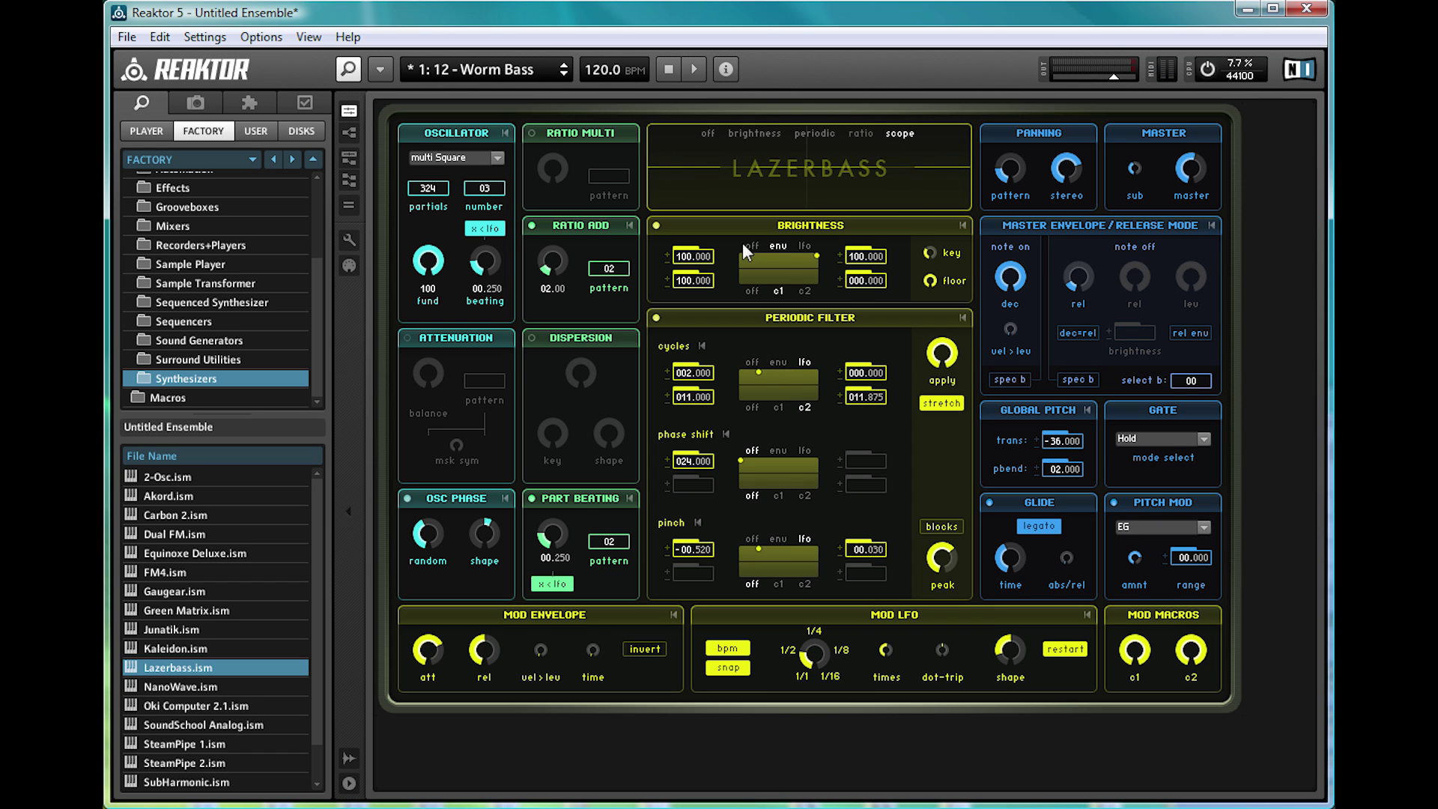
# - Audition The Needle, PreSize Wobble and Addendum, end on 1: 20 - Chrombass, and show the structure
pyautogui.click(511, 73)
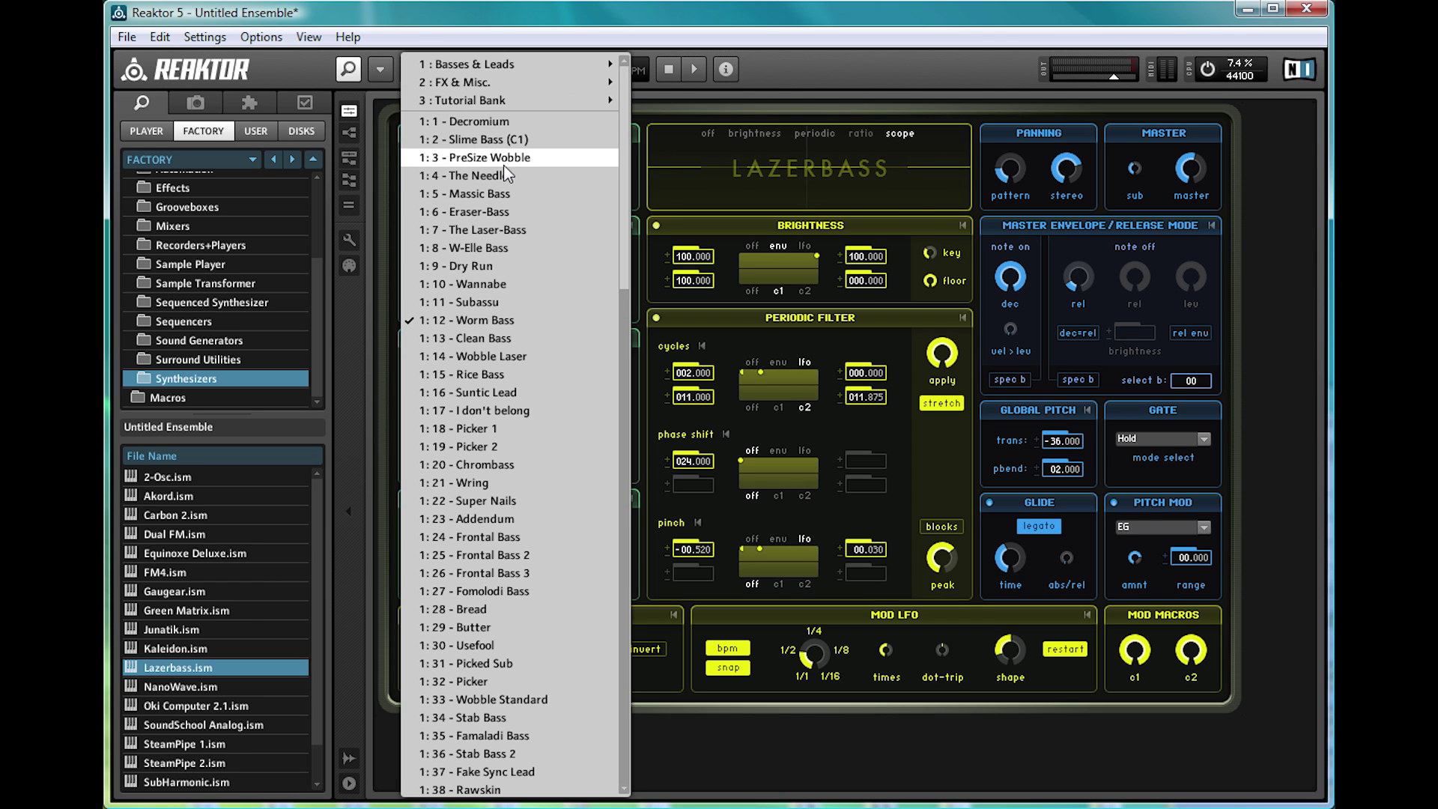
pyautogui.click(506, 172)
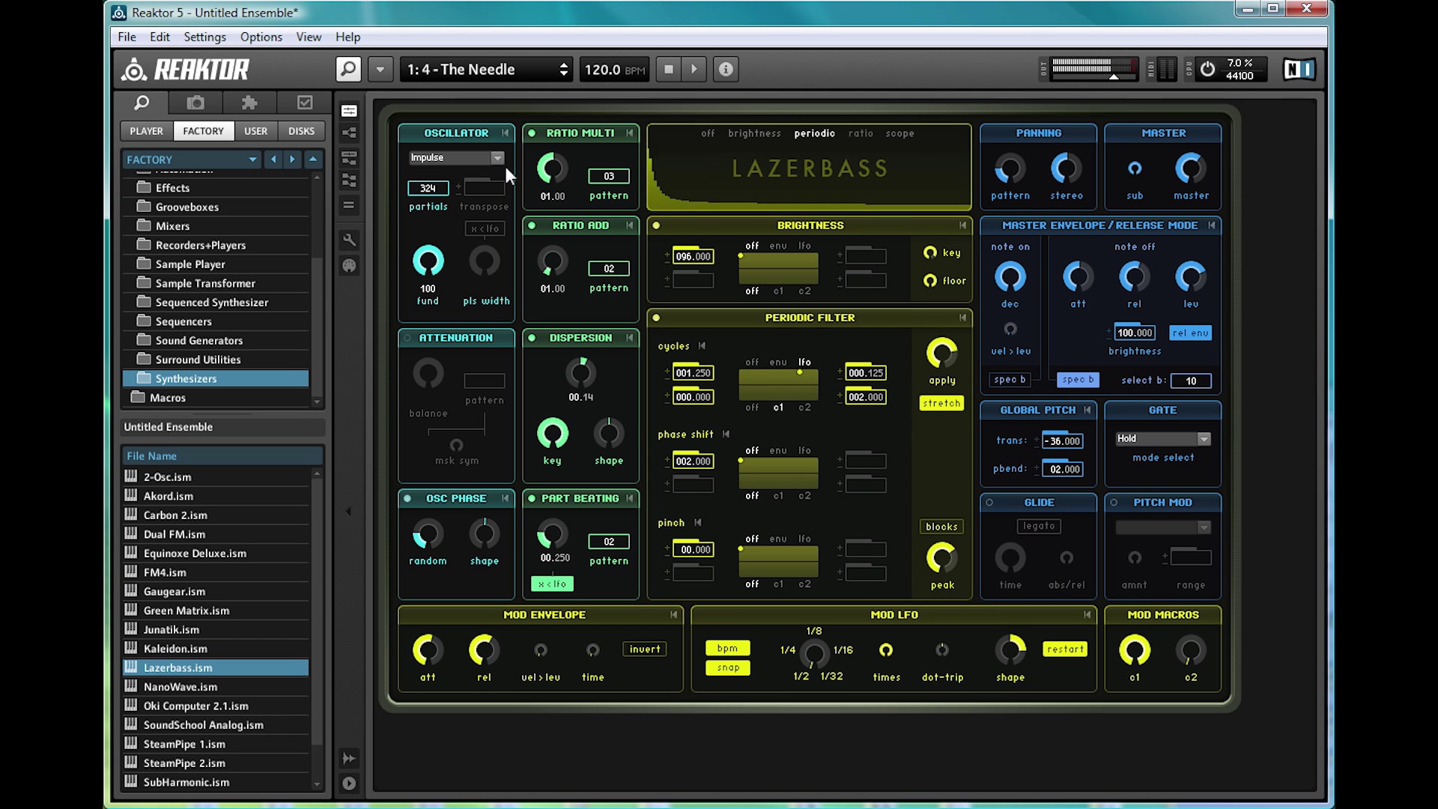
pyautogui.click(511, 70)
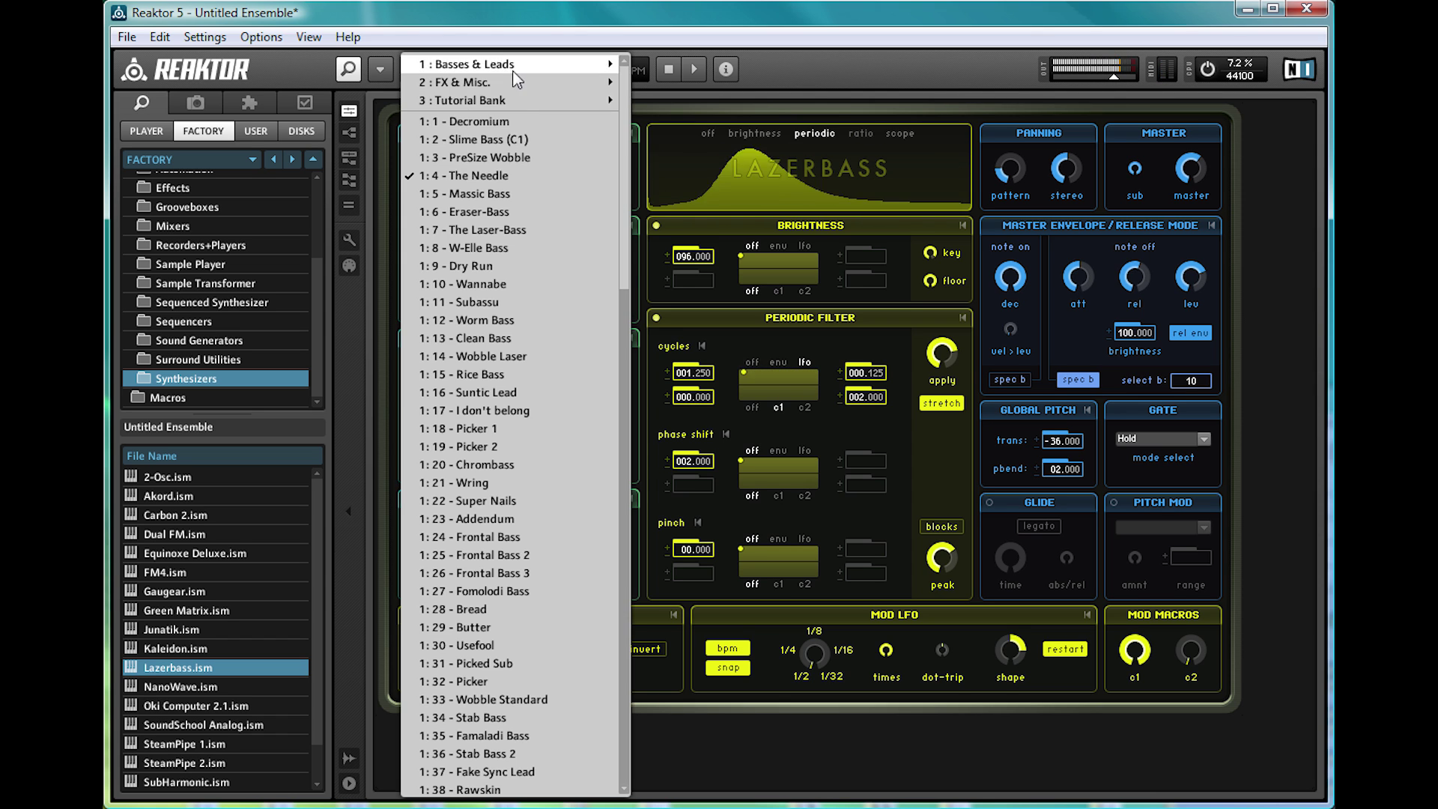
pyautogui.click(529, 158)
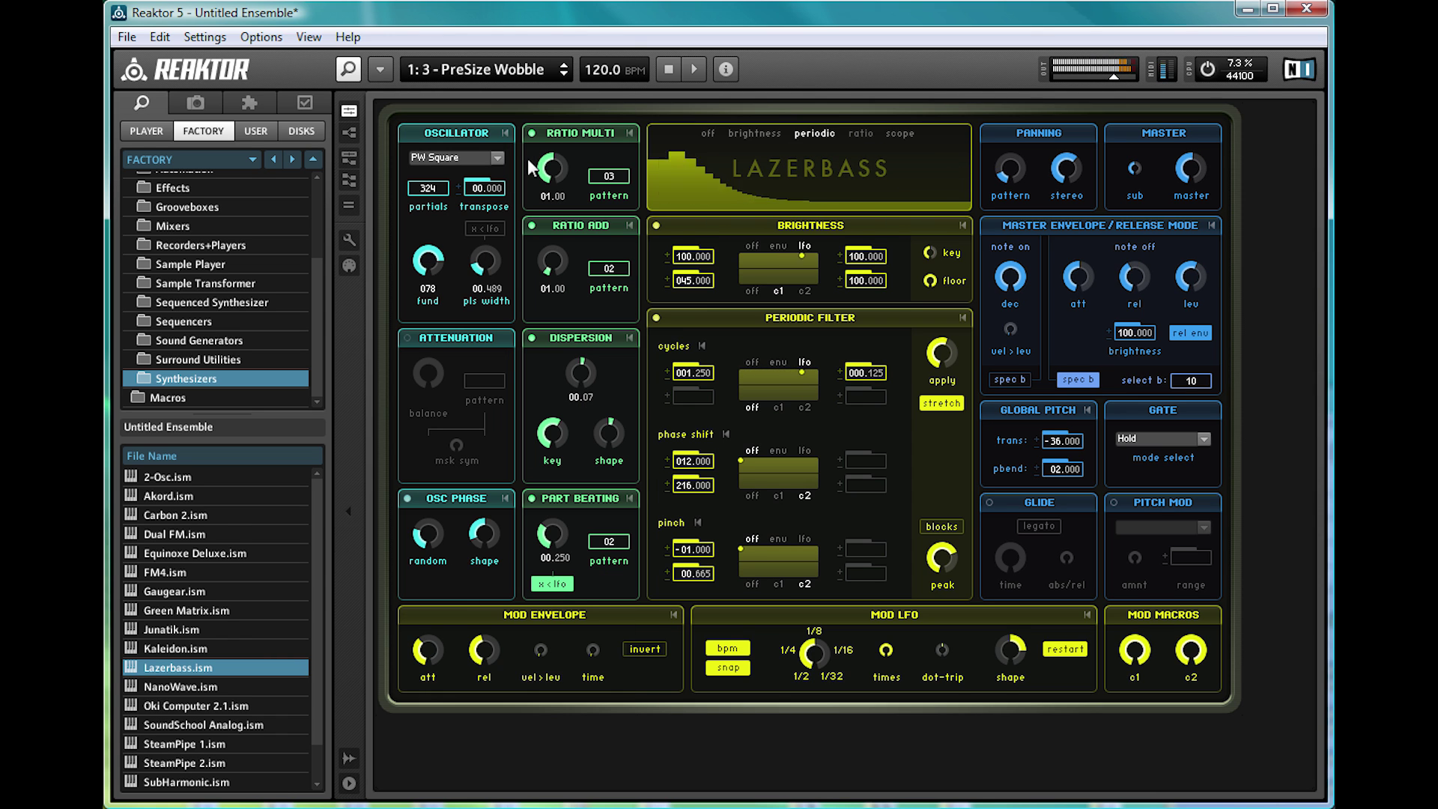
pyautogui.click(458, 81)
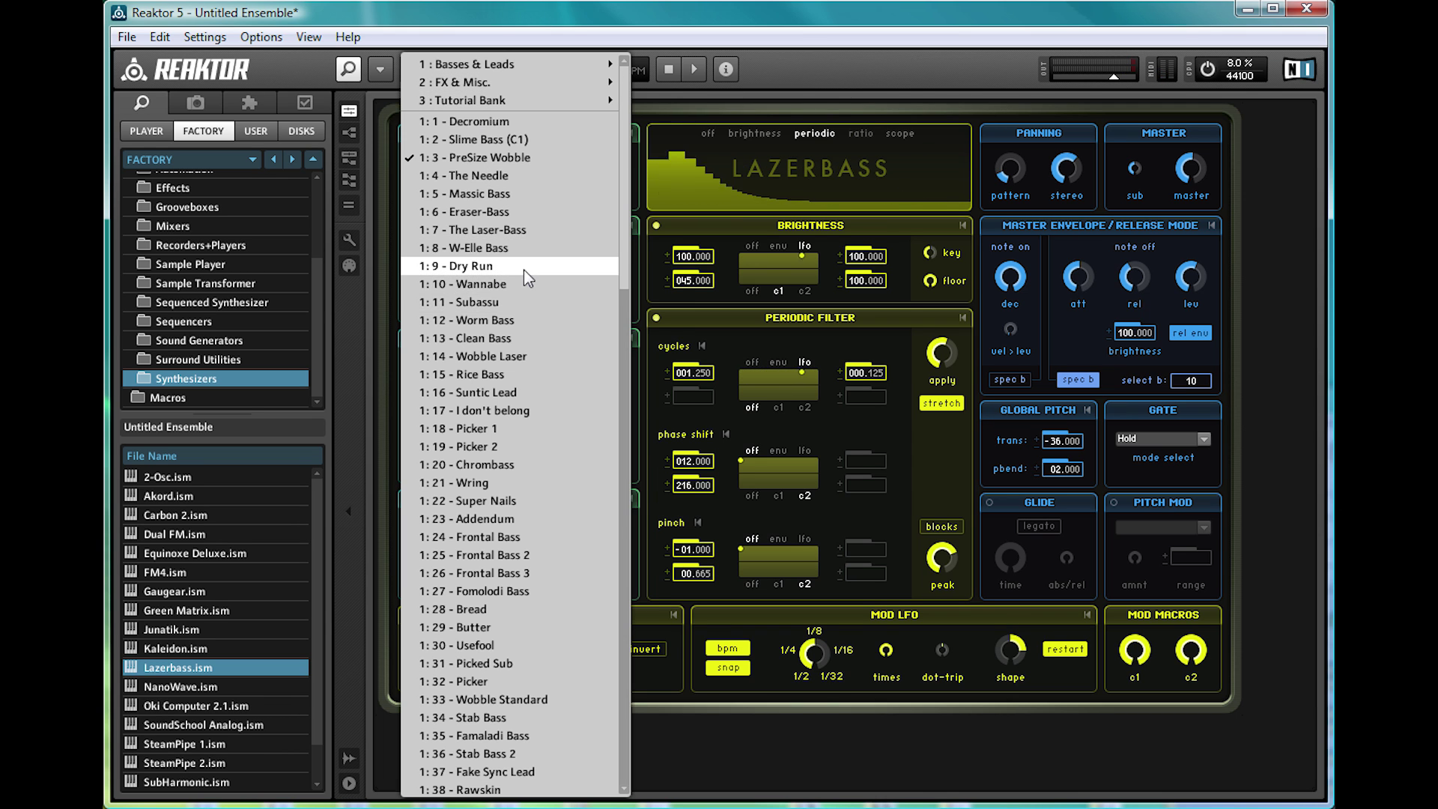
pyautogui.click(485, 518)
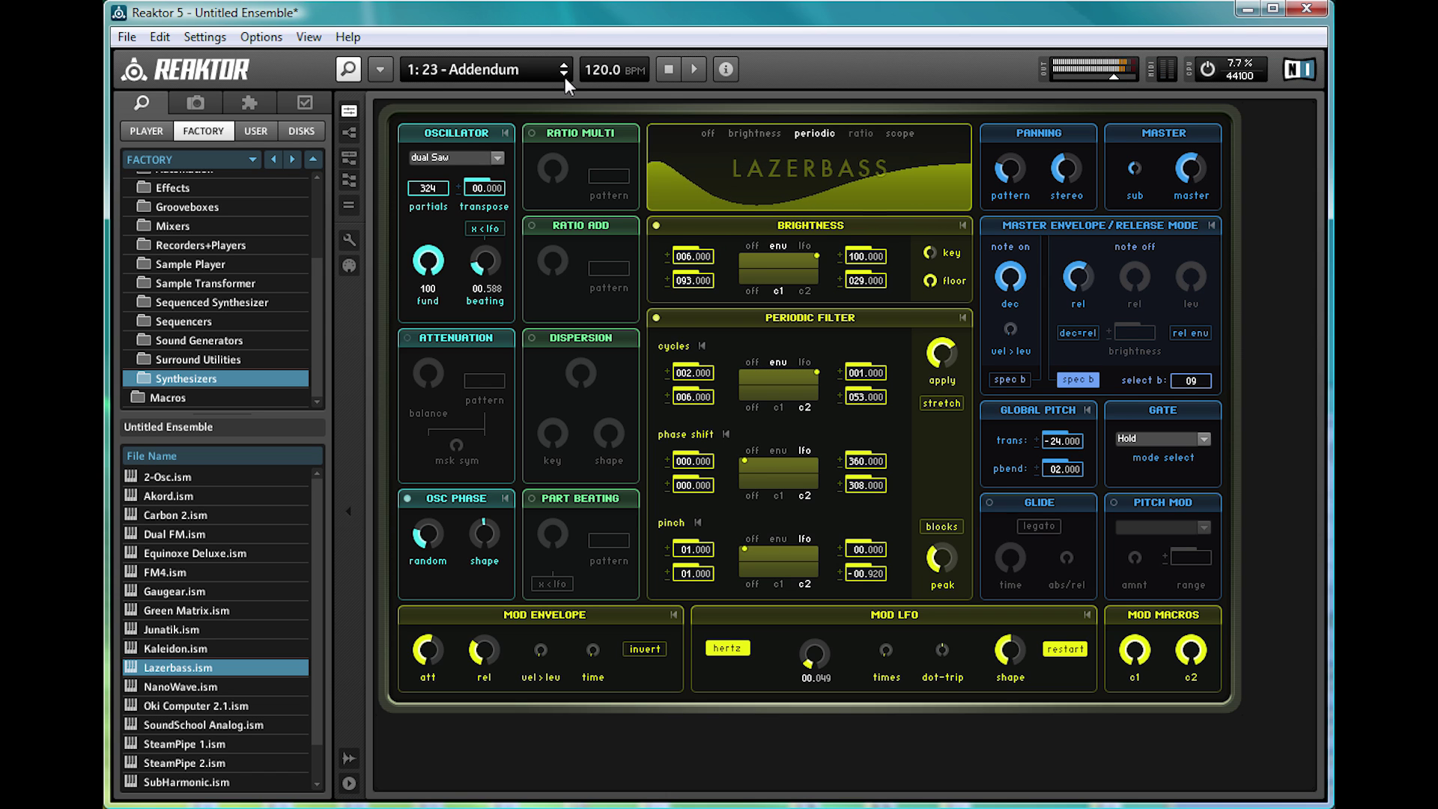
pyautogui.click(551, 70)
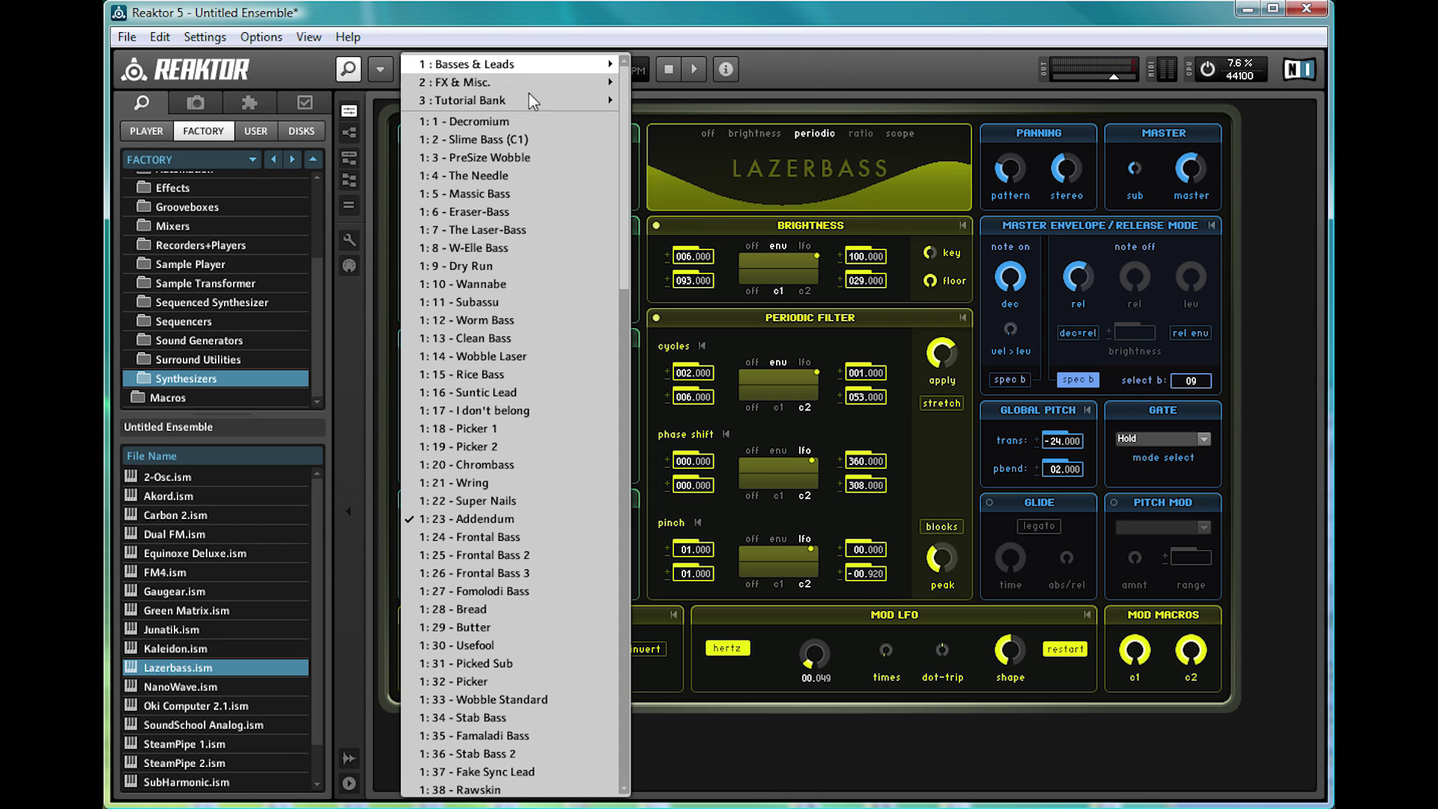
pyautogui.click(511, 458)
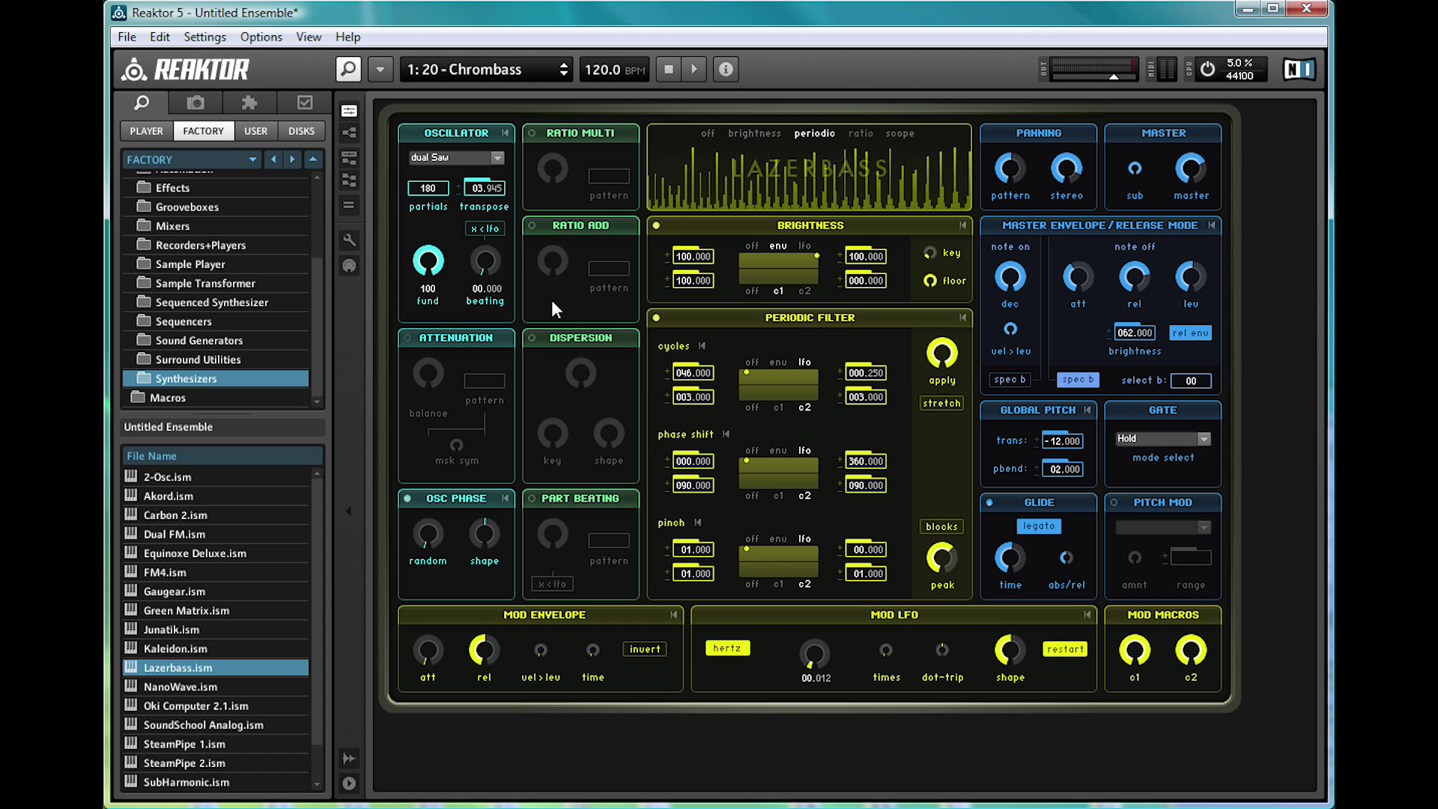
pyautogui.hotkey('ctrl', 'Tab')
pyautogui.doubleClick(676, 258)
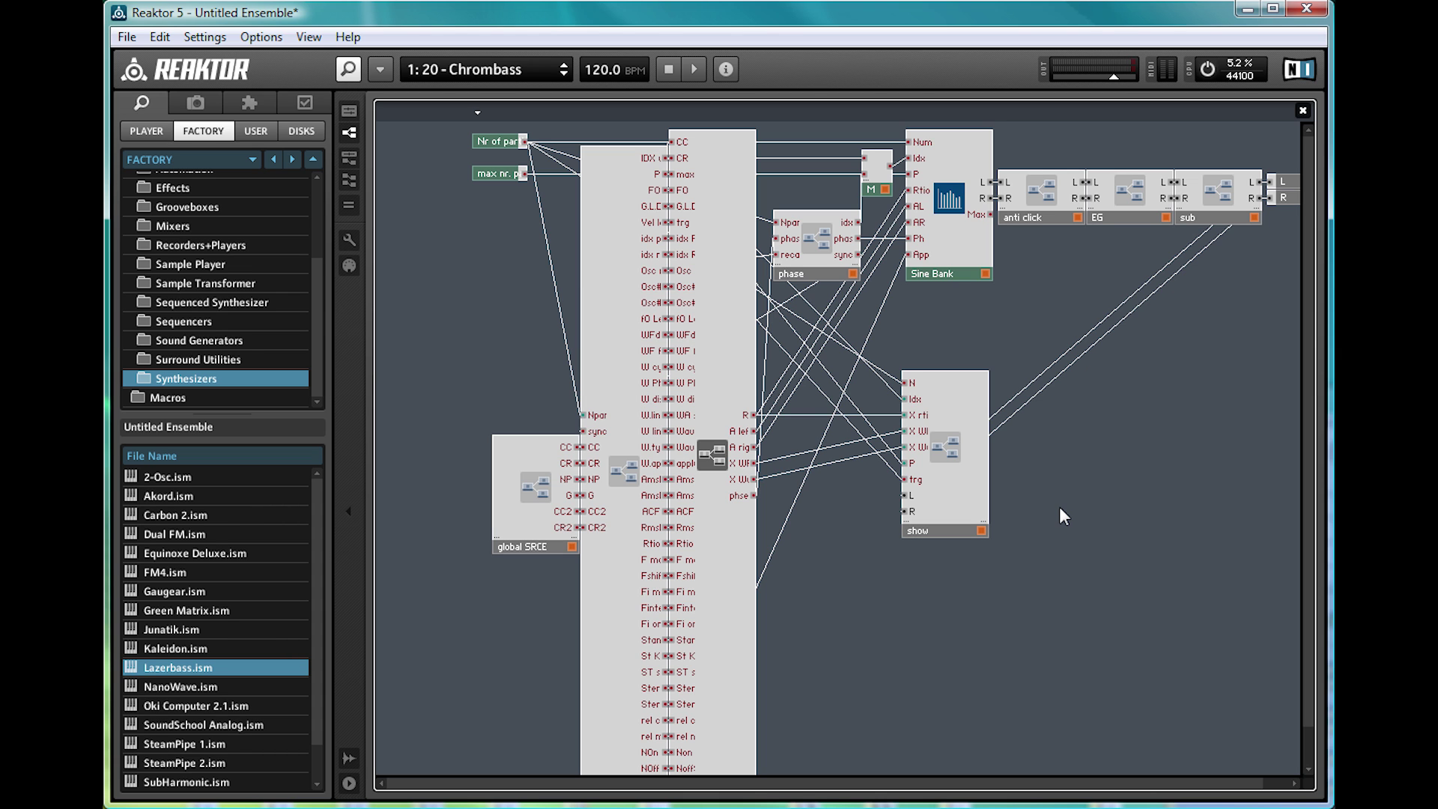
pyautogui.doubleClick(1089, 550)
pyautogui.hotkey('ctrl', 'Tab')
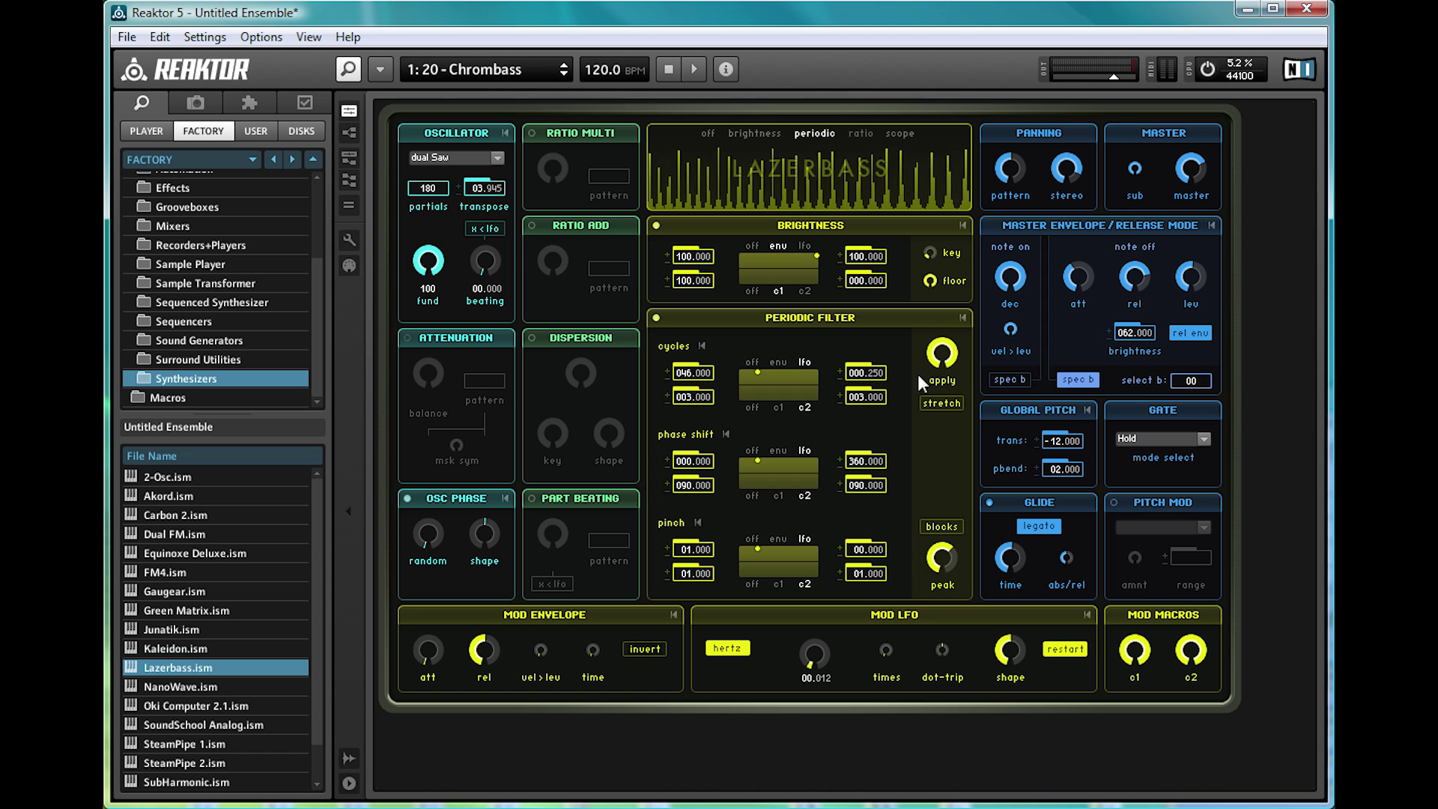
# - Load The Needle, set Dispersion to 00.52, lower the filter peak and fundamental to 033
pyautogui.click(485, 69)
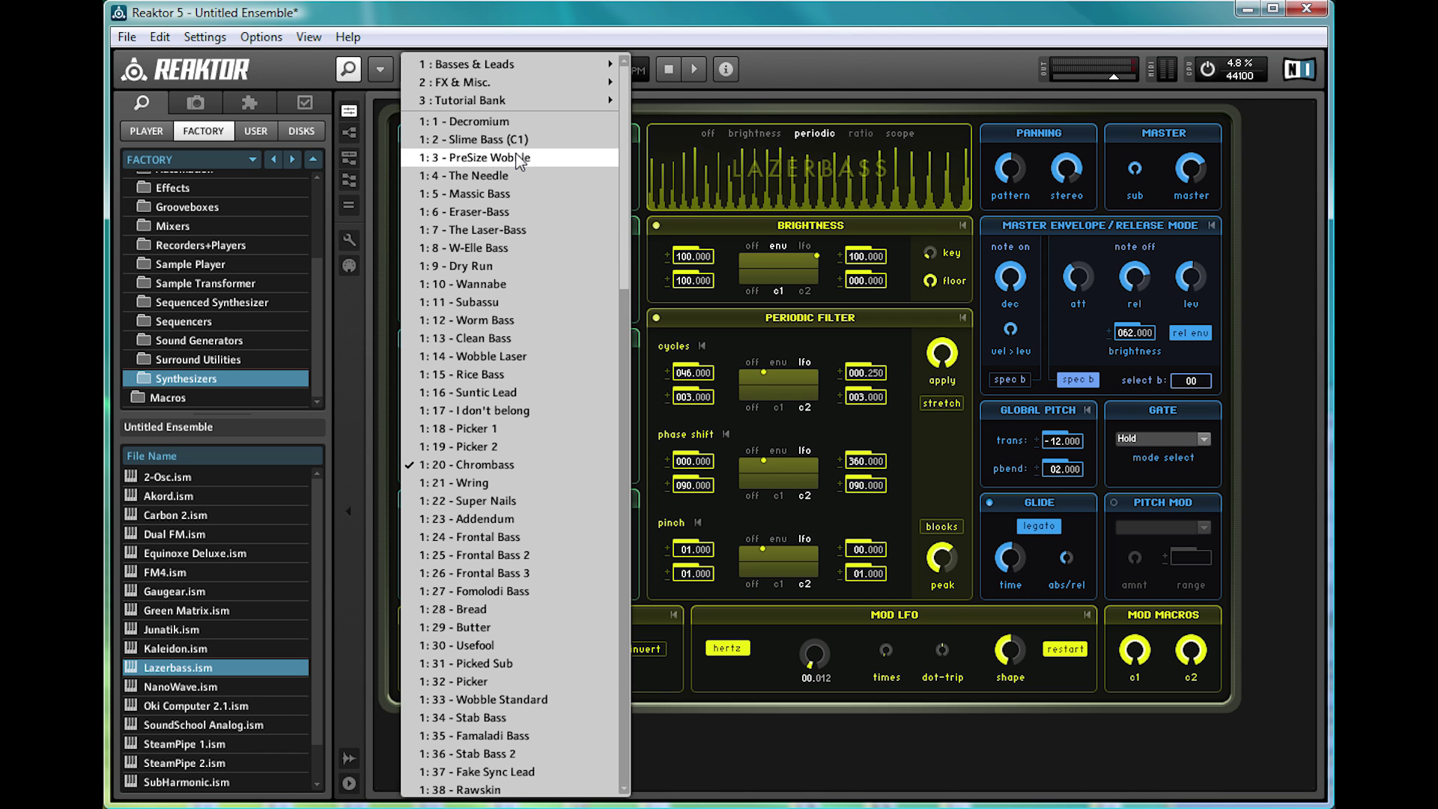
pyautogui.click(502, 175)
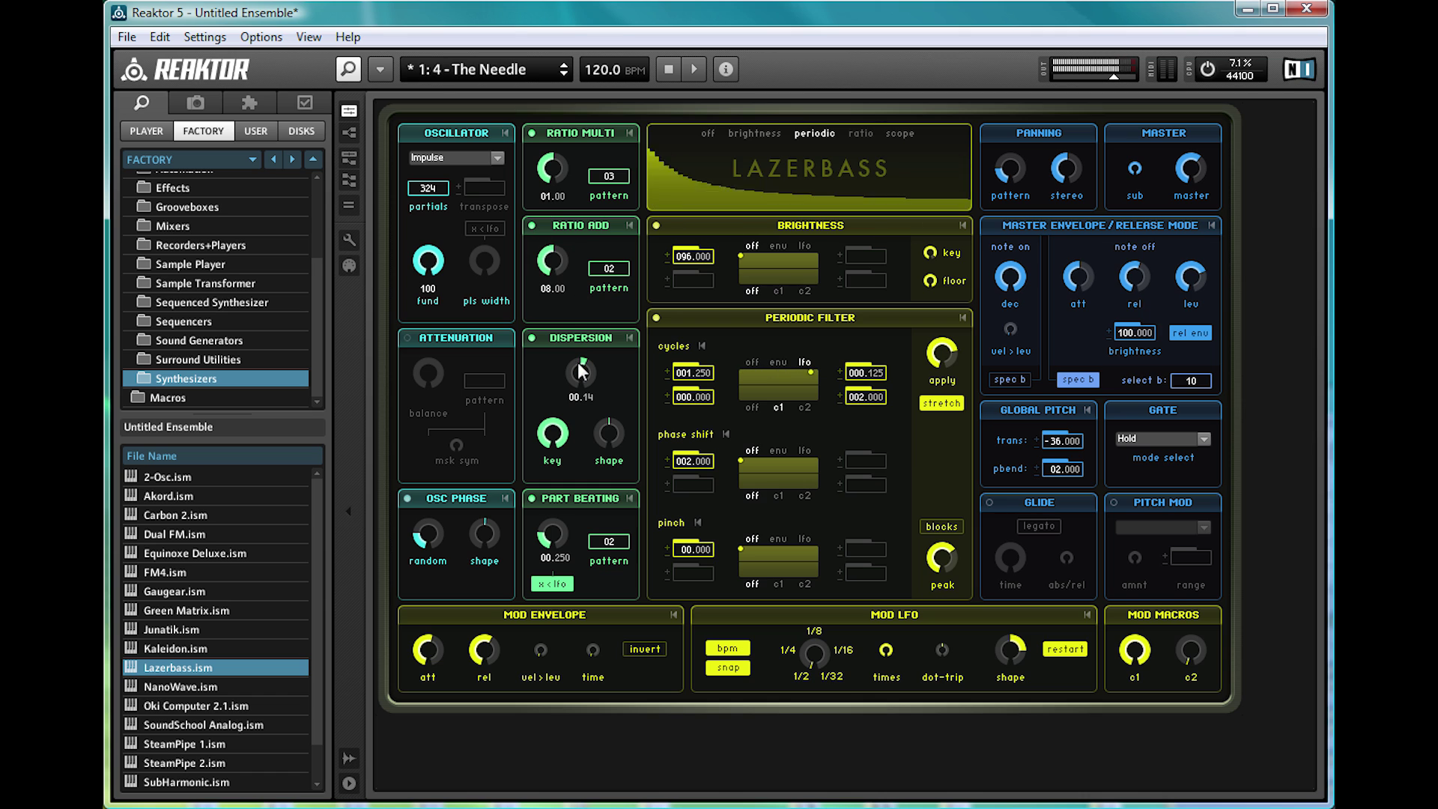
pyautogui.moveTo(578, 362)
pyautogui.mouseDown()
pyautogui.moveTo(574, 415)
pyautogui.moveTo(593, 382)
pyautogui.mouseUp()
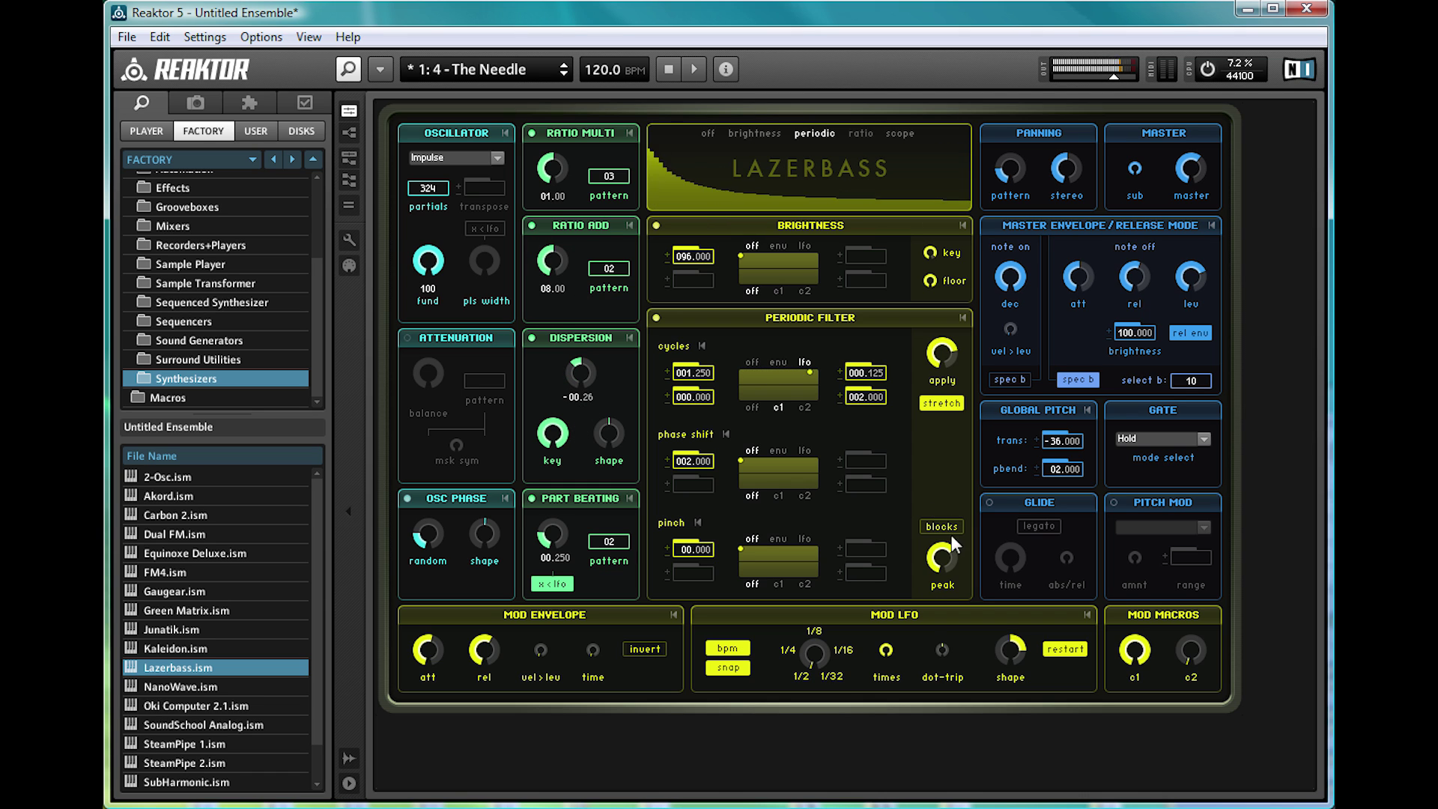
pyautogui.moveTo(943, 558); pyautogui.dragTo(932, 620)
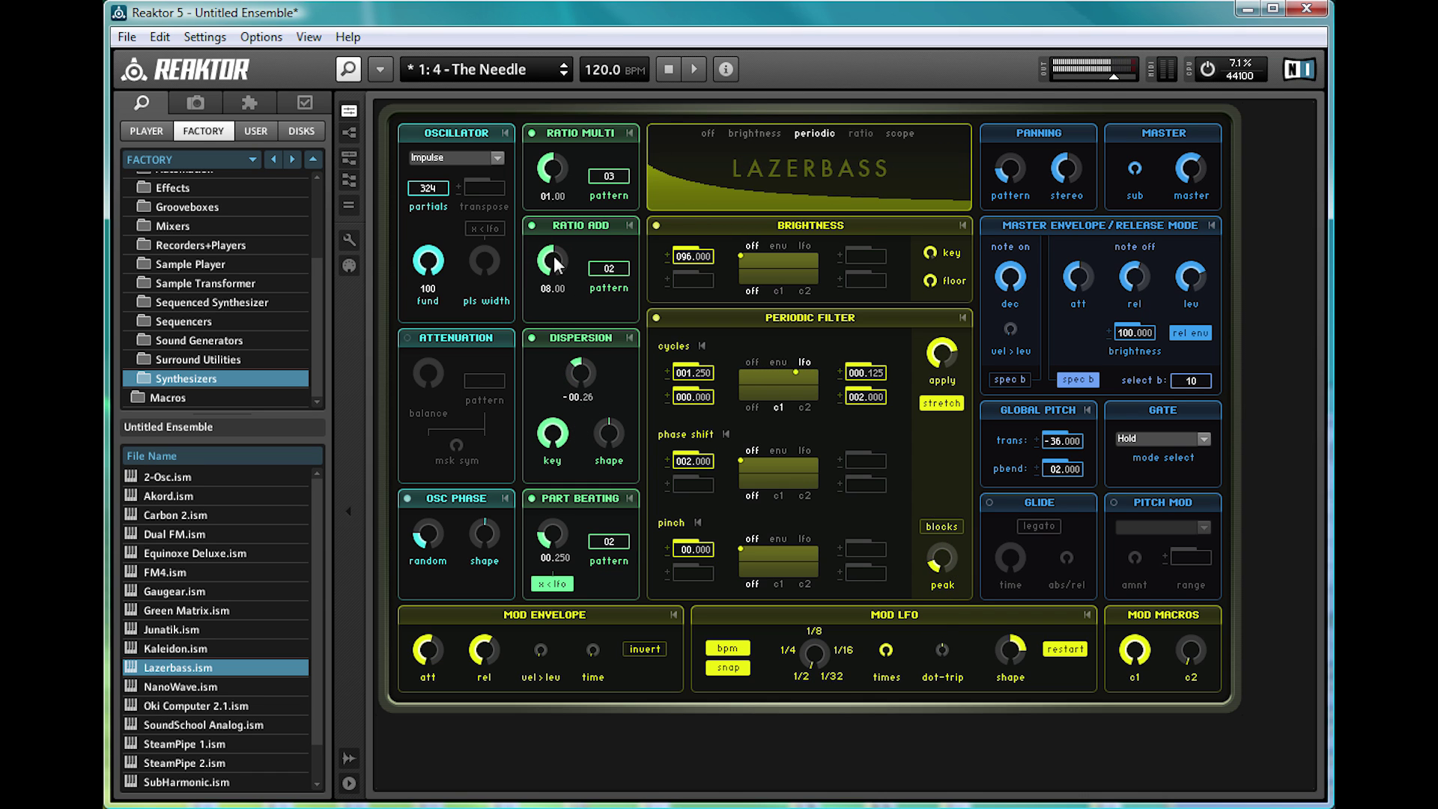
pyautogui.moveTo(590, 356); pyautogui.dragTo(600, 330)
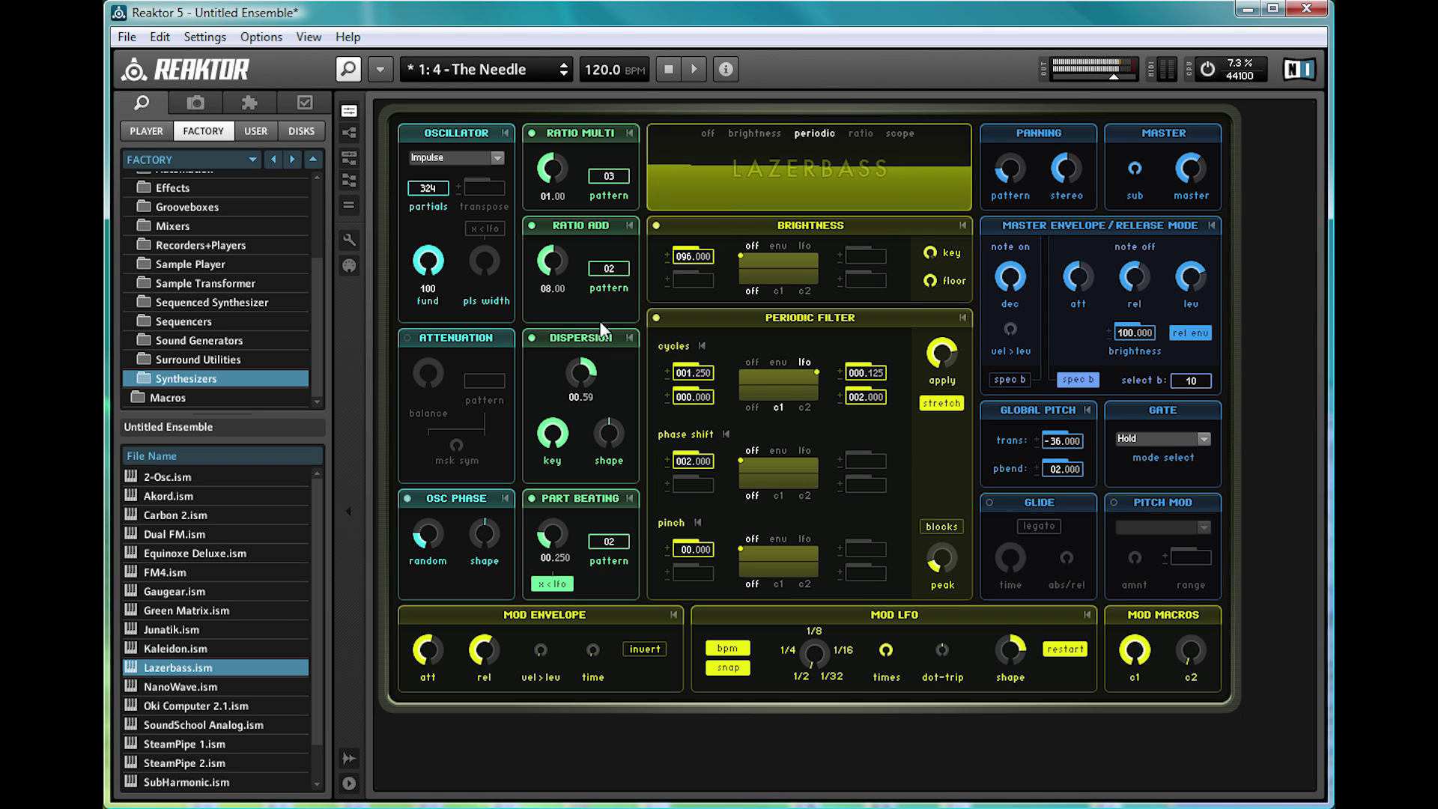
pyautogui.moveTo(432, 260); pyautogui.dragTo(407, 304)
# - Try a full Square wave, fundamental 017, Dispersion -00.63, Part Beating off, then load 1:14 - Wobble Laser
pyautogui.click(463, 154)
pyautogui.click(448, 196)
pyautogui.moveTo(428, 261); pyautogui.dragTo(427, 289)
pyautogui.moveTo(578, 394); pyautogui.dragTo(566, 452)
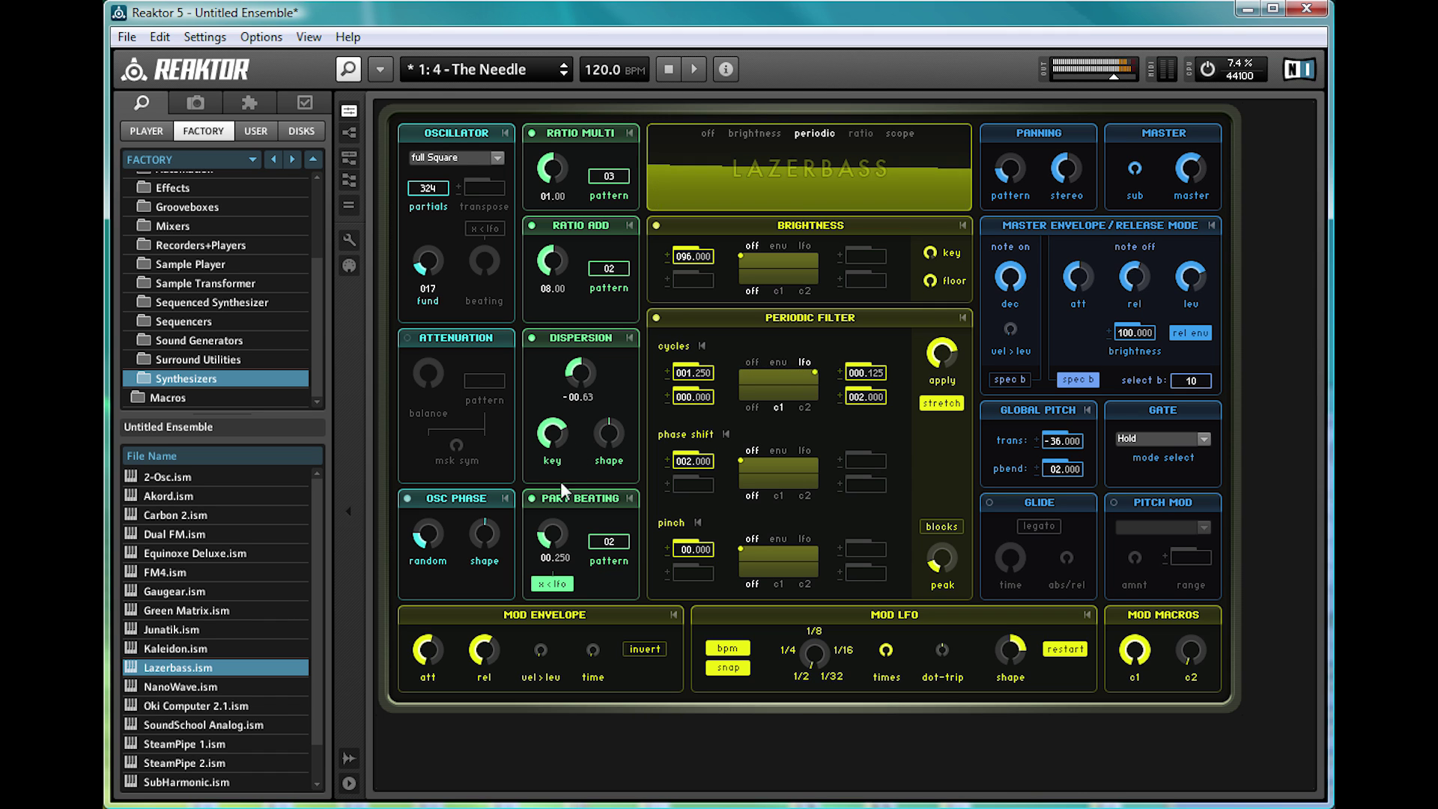
pyautogui.click(533, 499)
pyautogui.click(933, 528)
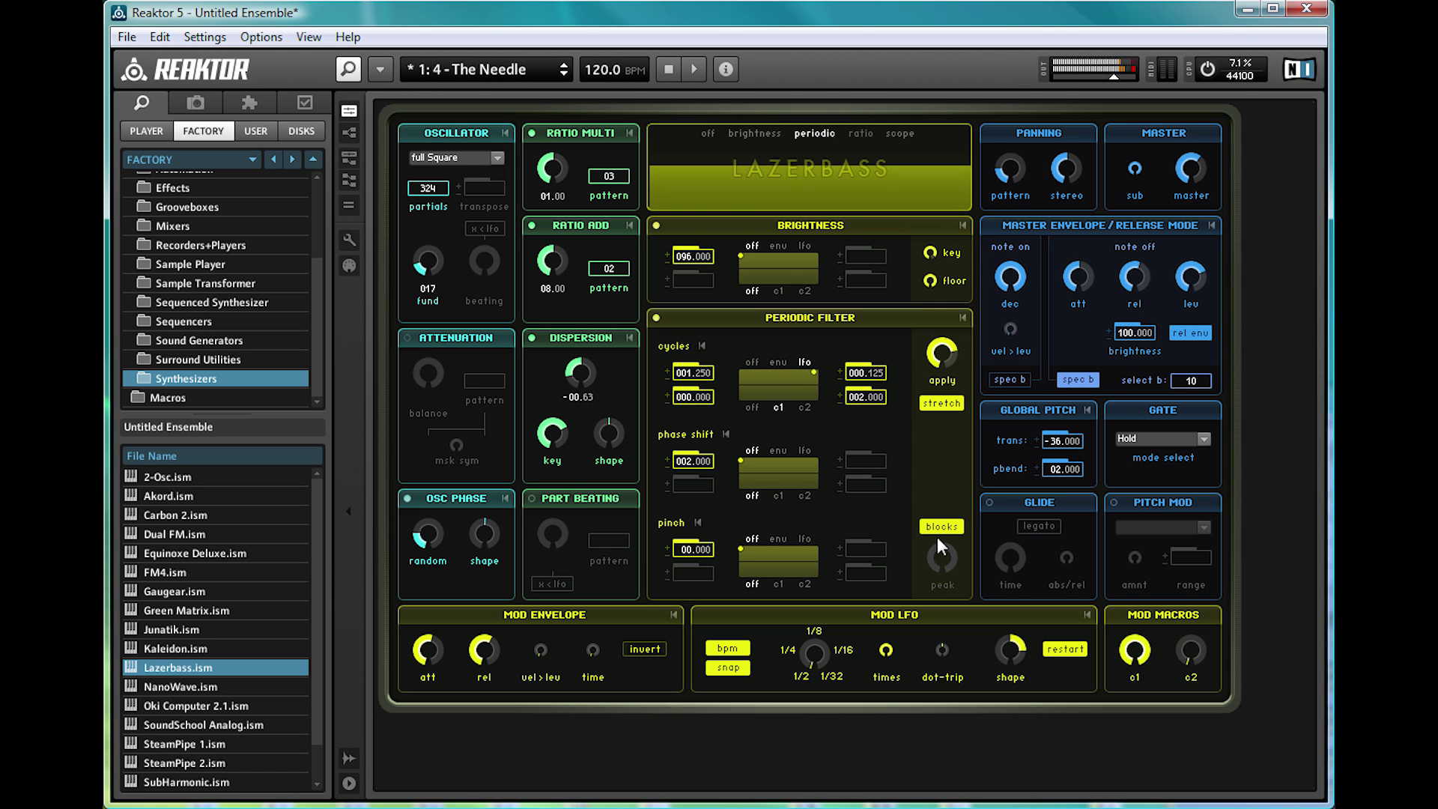
pyautogui.click(453, 69)
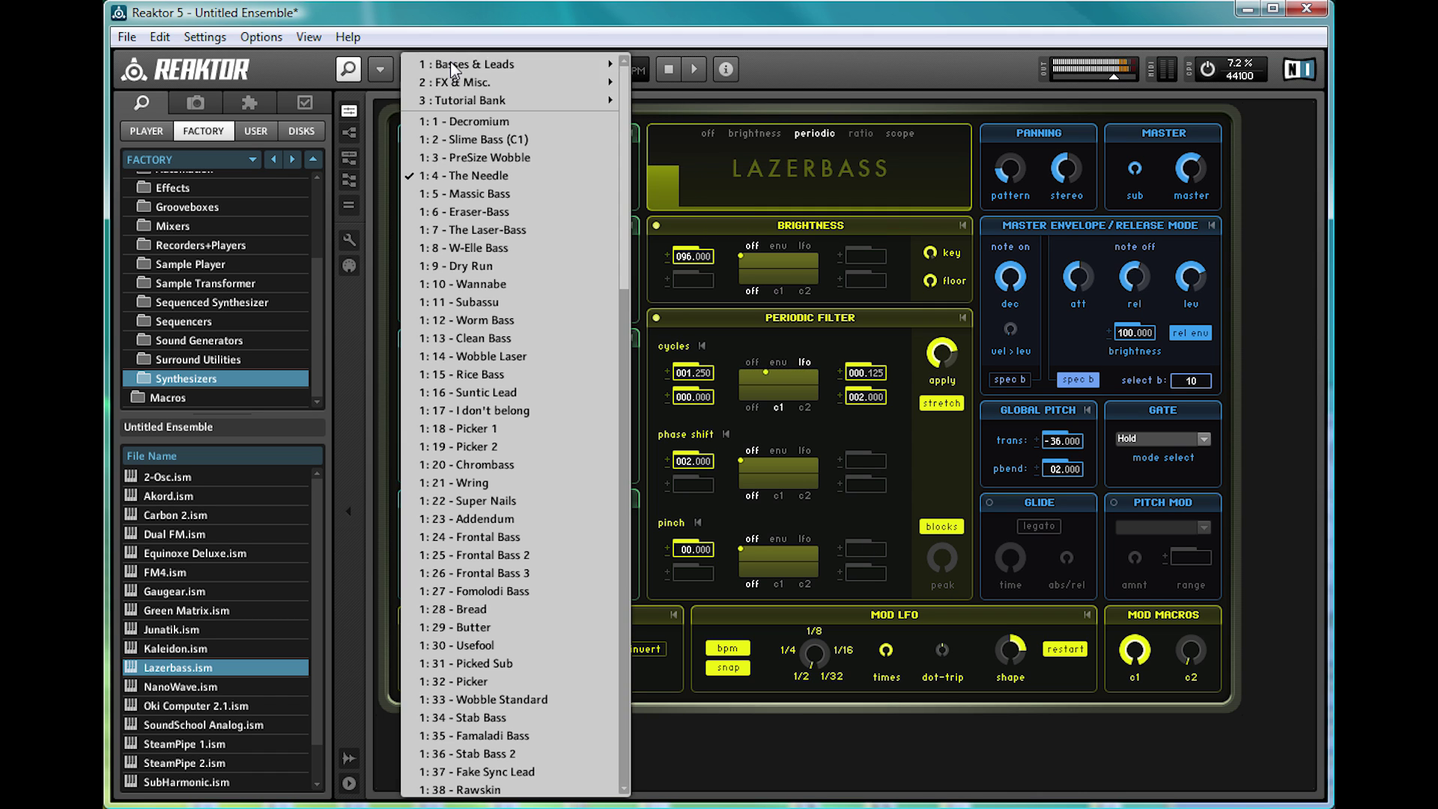
pyautogui.click(510, 357)
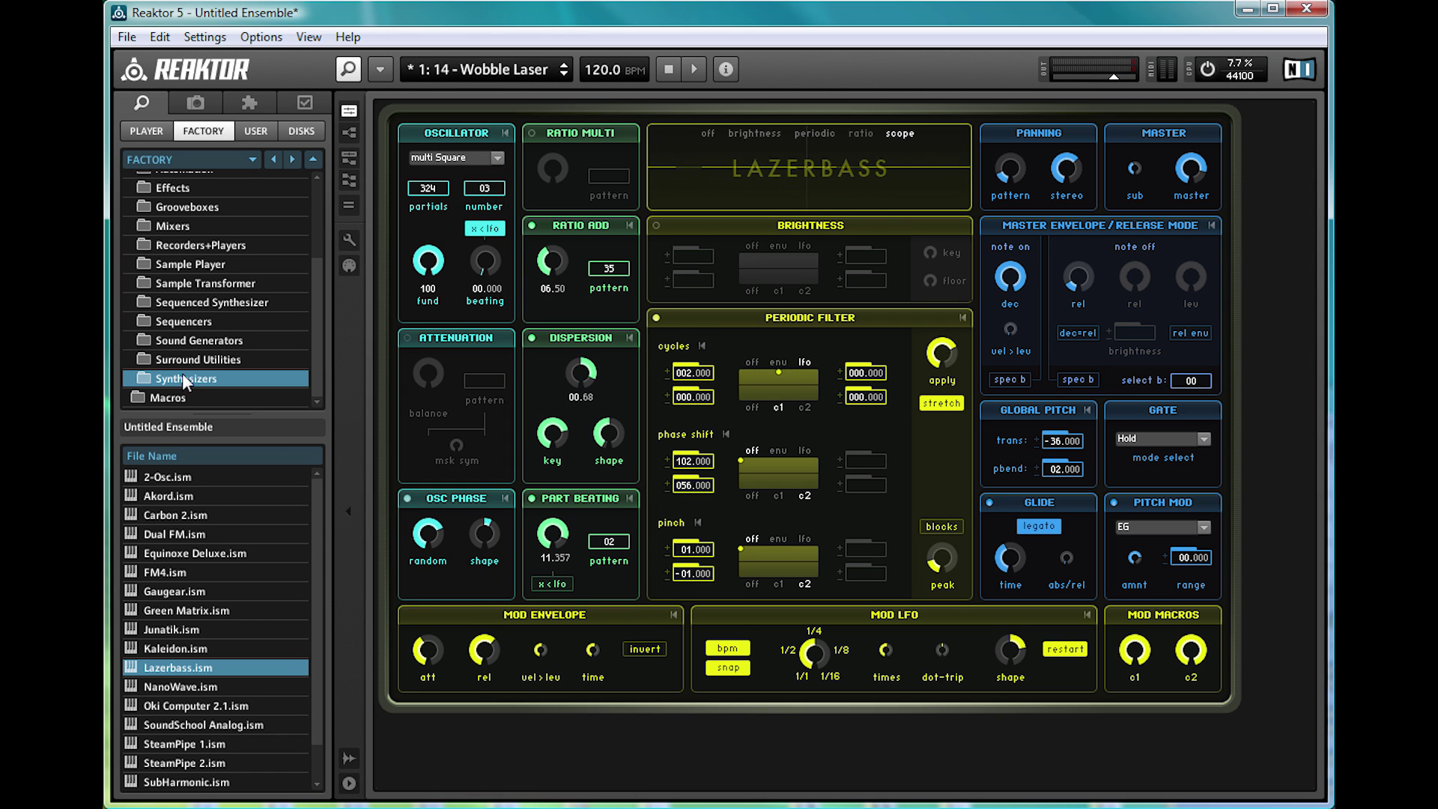
# - Load SpaceDrone.ism from the Sound Generators folder, discarding Lazerbass unsaved
pyautogui.click(147, 338)
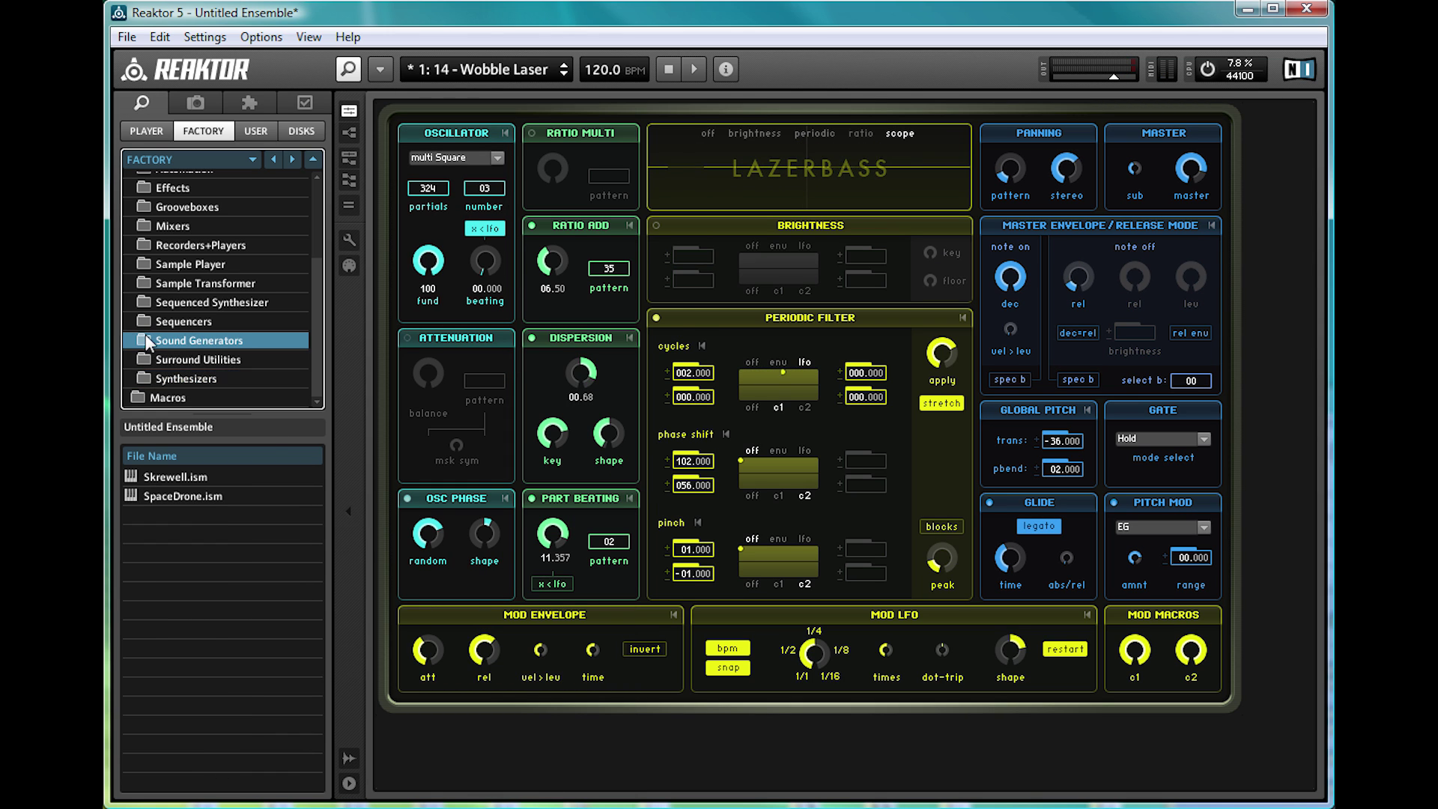
pyautogui.doubleClick(136, 501)
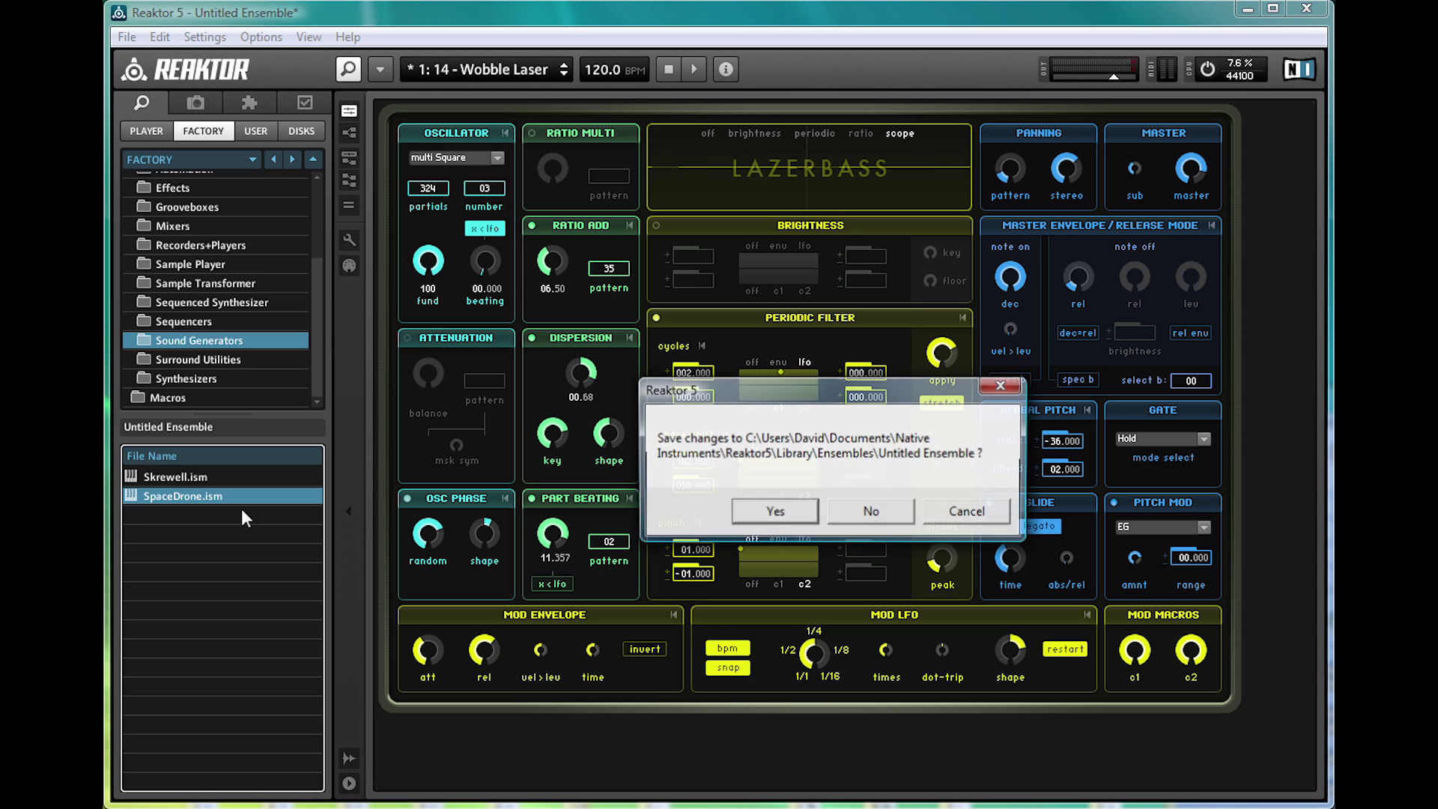
pyautogui.click(859, 517)
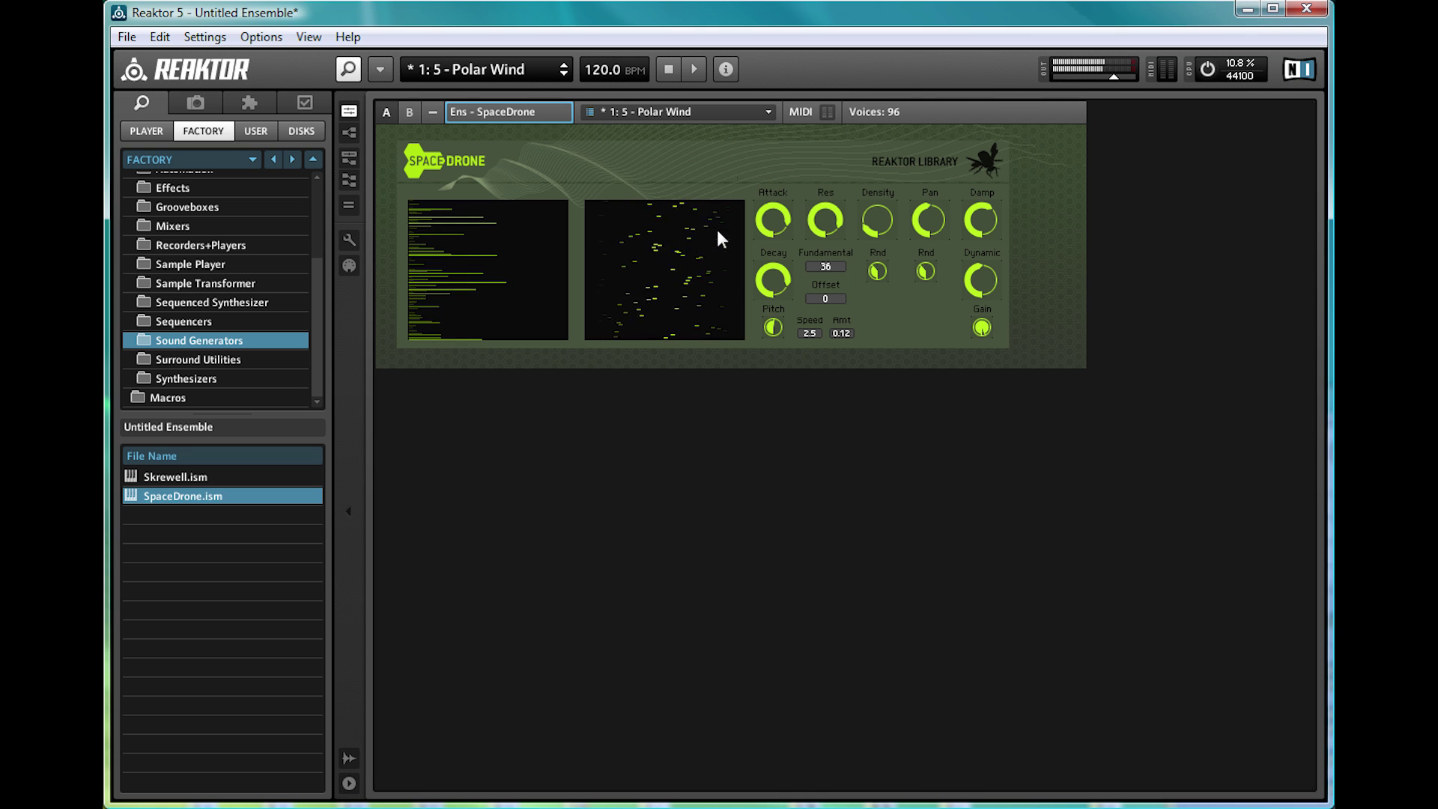
# - Inspect SpaceDrone's Attack, Decay, Dynamic and Damp parameters and nudge the Gain
pyautogui.click(774, 220)
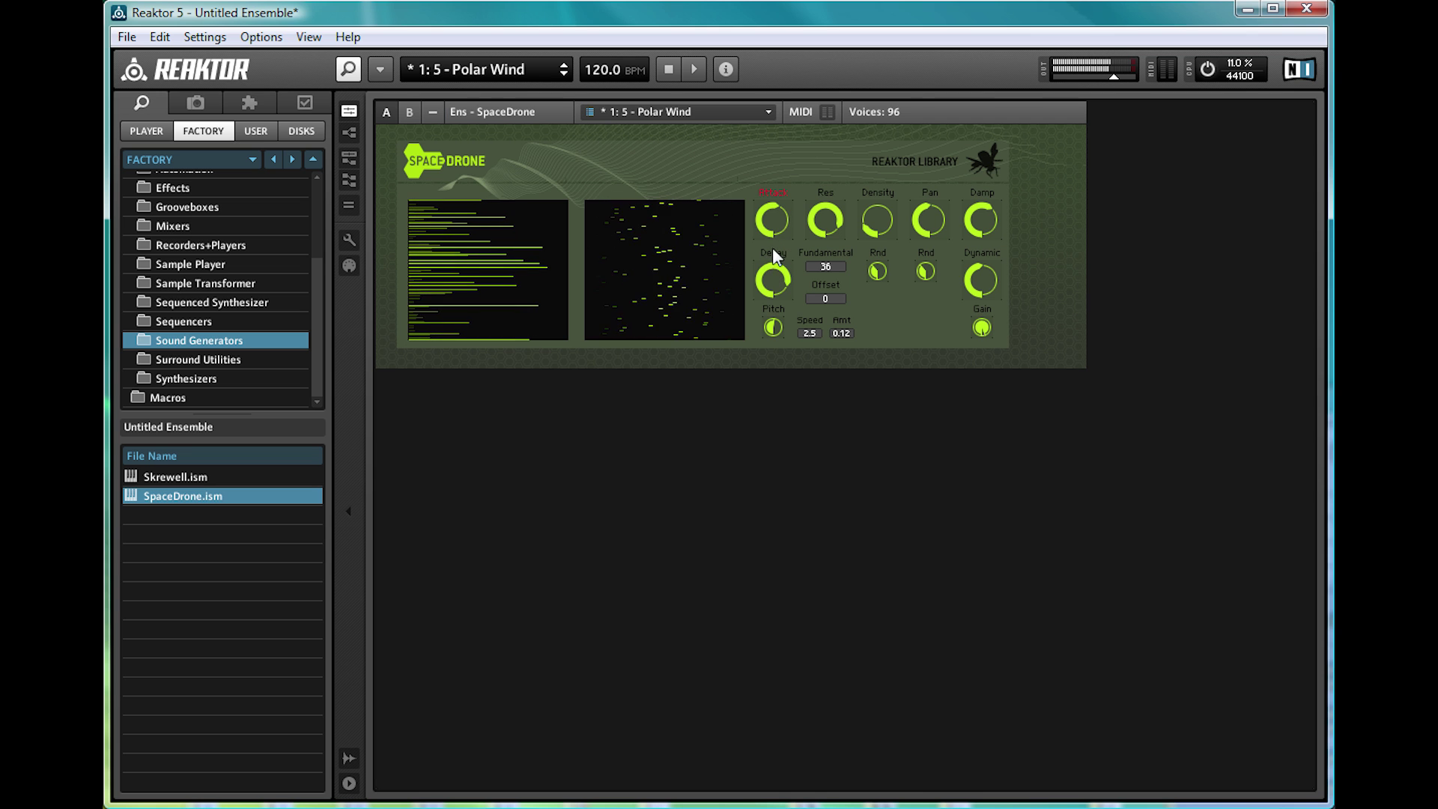
pyautogui.click(773, 282)
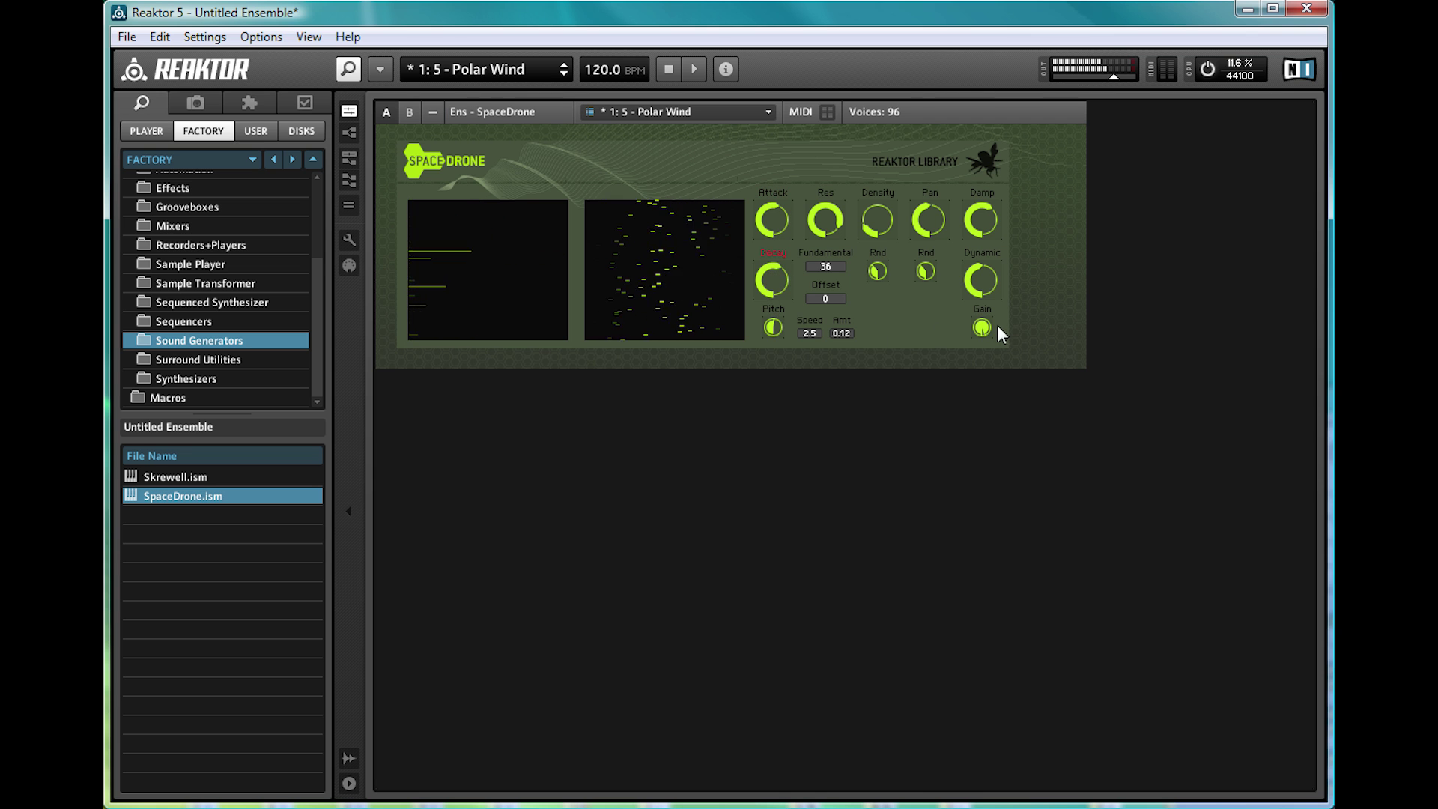
pyautogui.moveTo(982, 328); pyautogui.dragTo(972, 373)
pyautogui.click(983, 281)
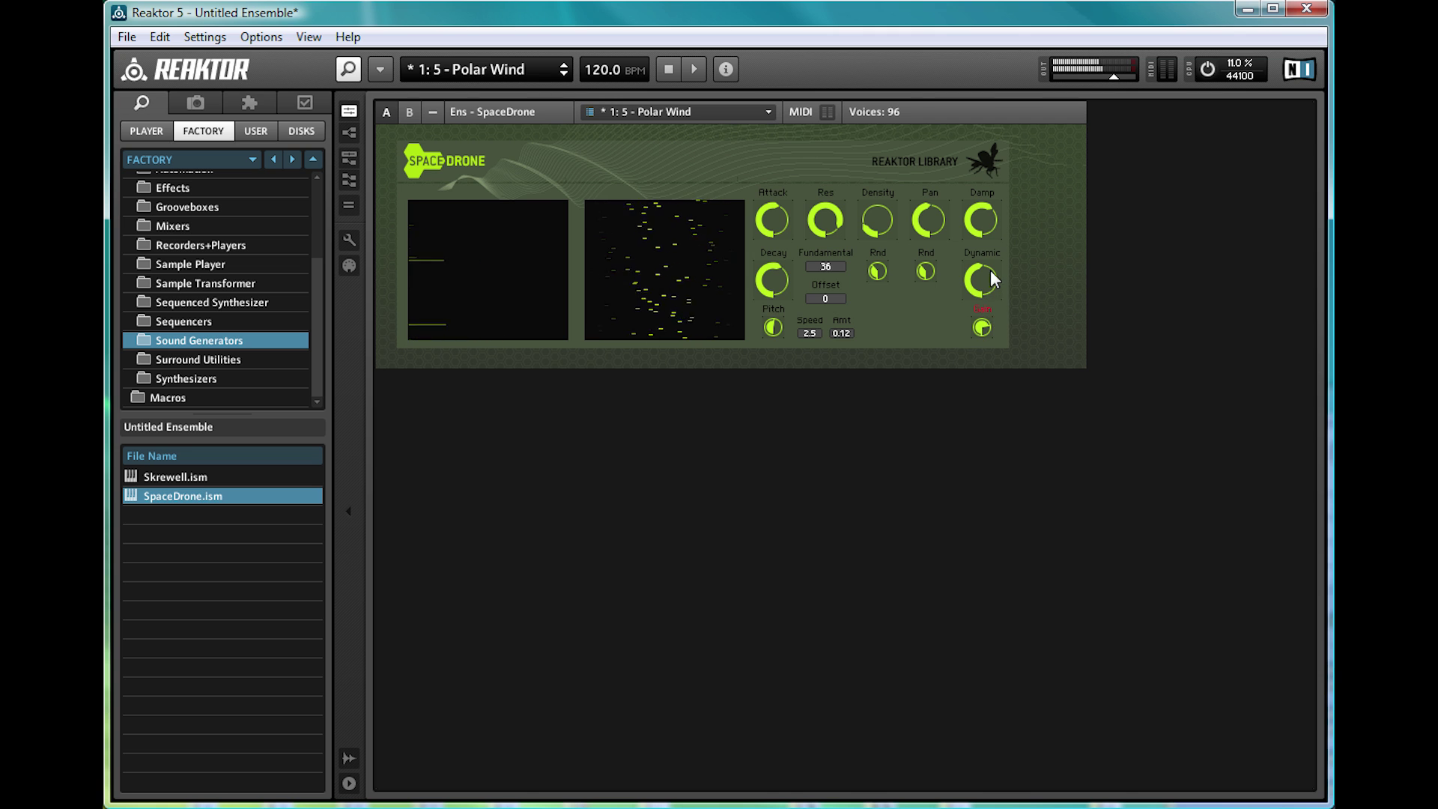
pyautogui.click(981, 222)
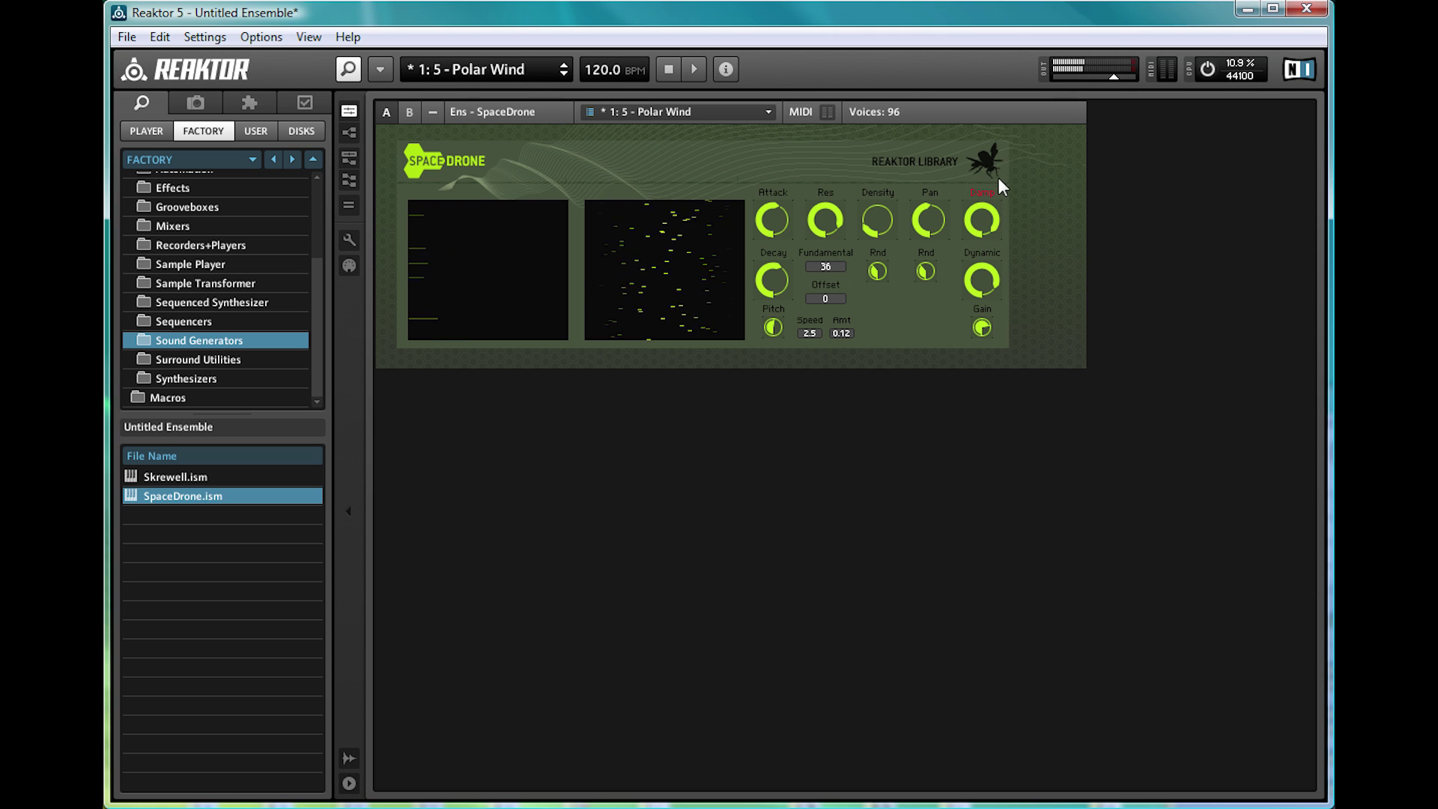
pyautogui.click(776, 255)
# - Raise Fundamental to 41 and Offset to 6, turn Density up and Gain to its minimum
pyautogui.moveTo(830, 263); pyautogui.dragTo(830, 247)
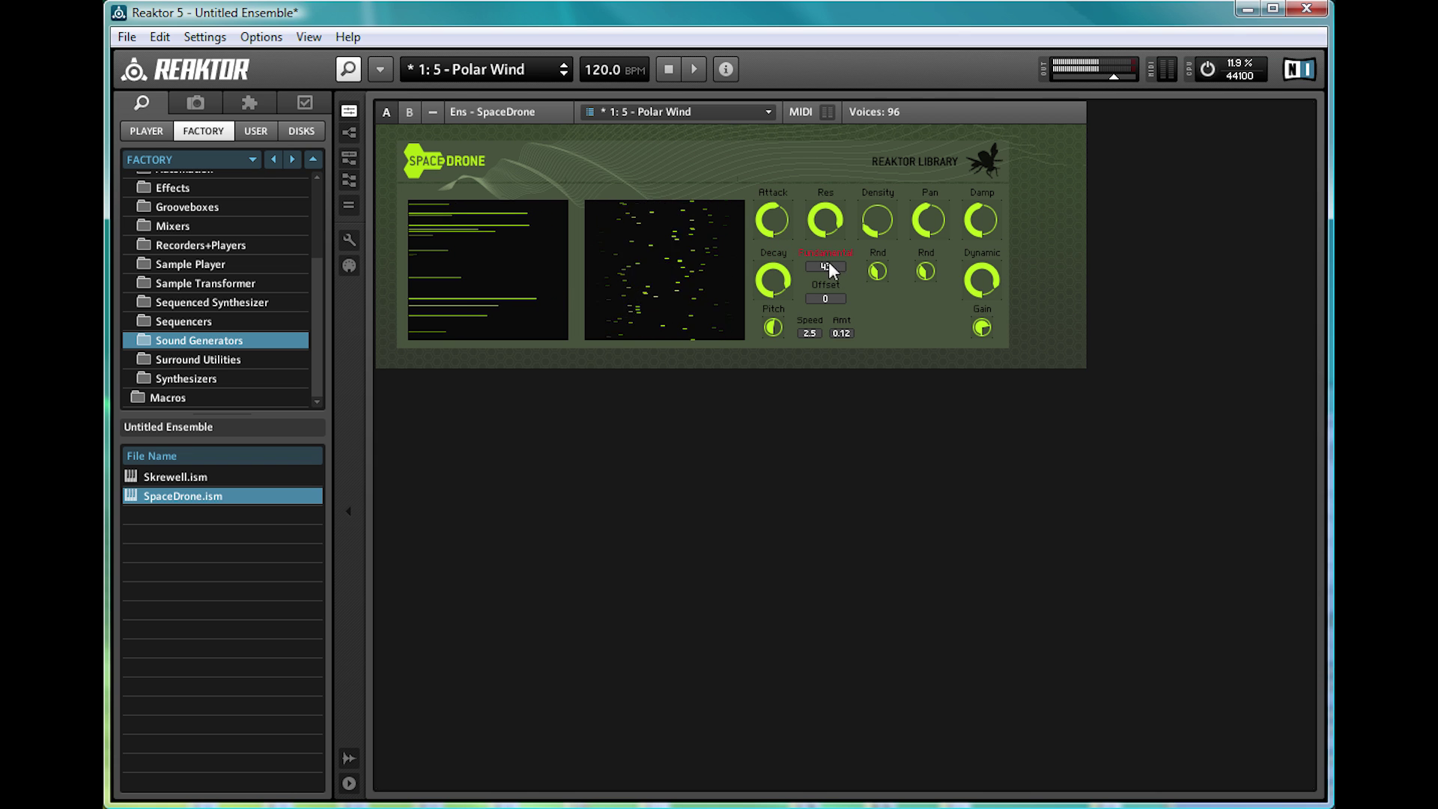
pyautogui.moveTo(830, 303); pyautogui.dragTo(830, 296)
pyautogui.click(878, 219)
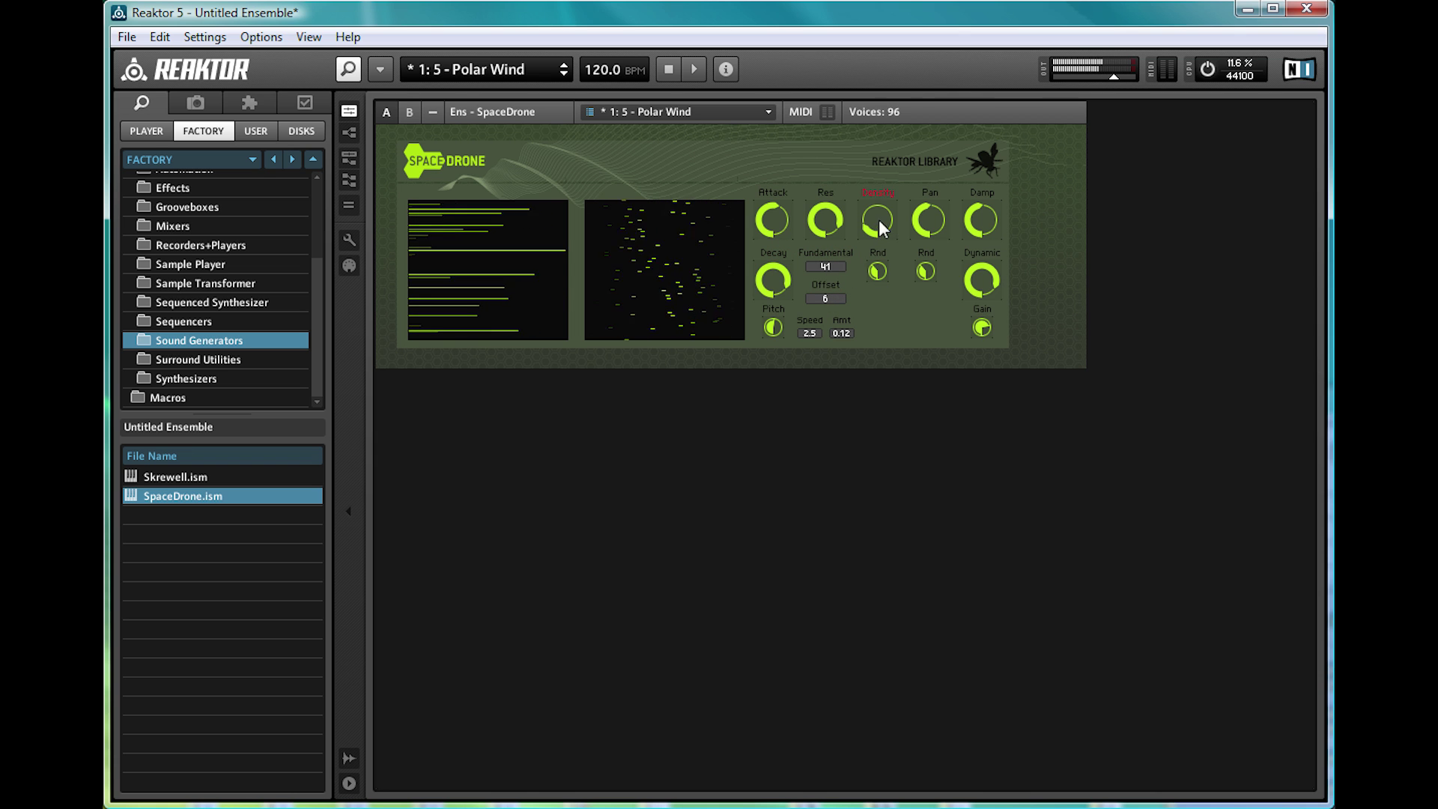
pyautogui.moveTo(879, 218); pyautogui.dragTo(893, 173)
pyautogui.click(968, 200)
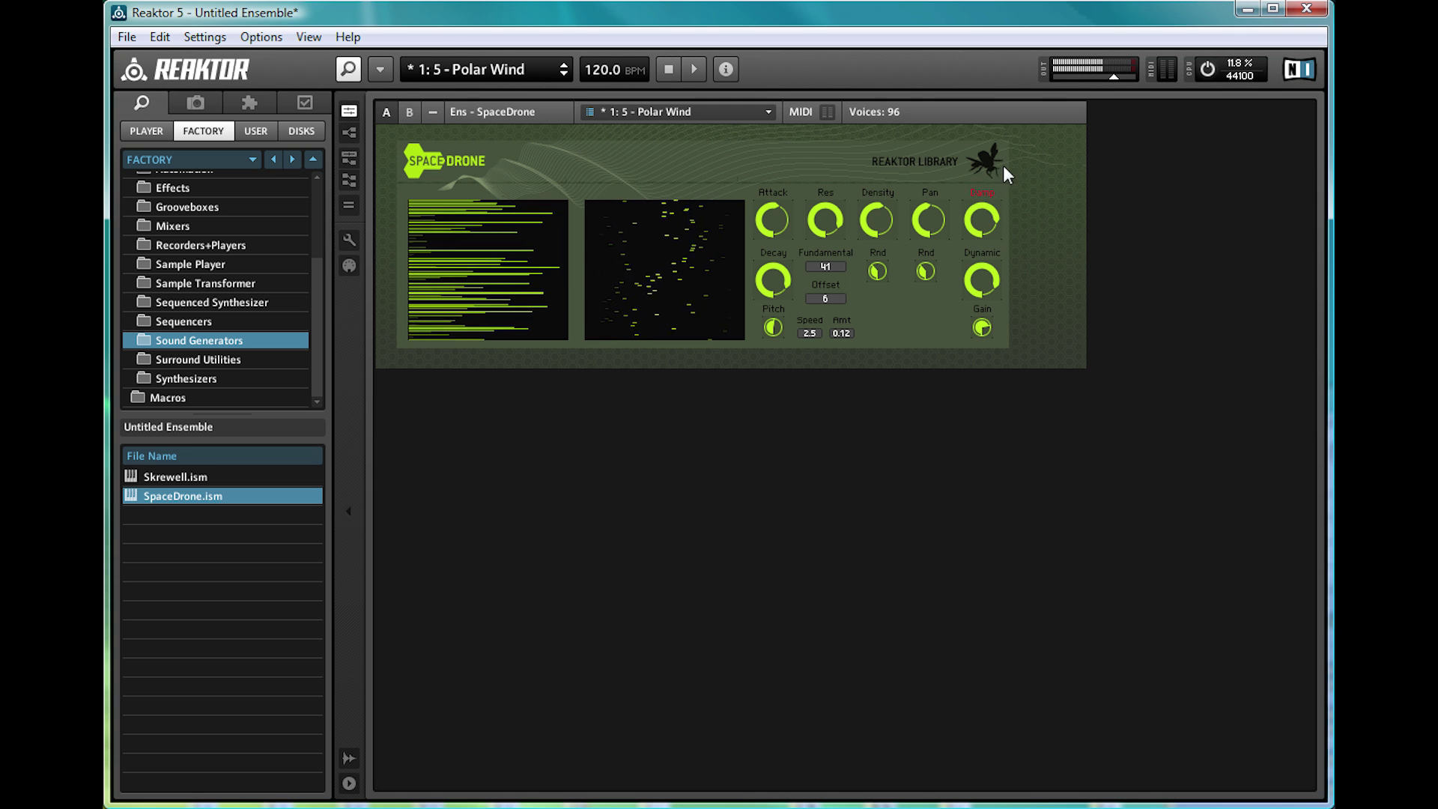
pyautogui.click(825, 225)
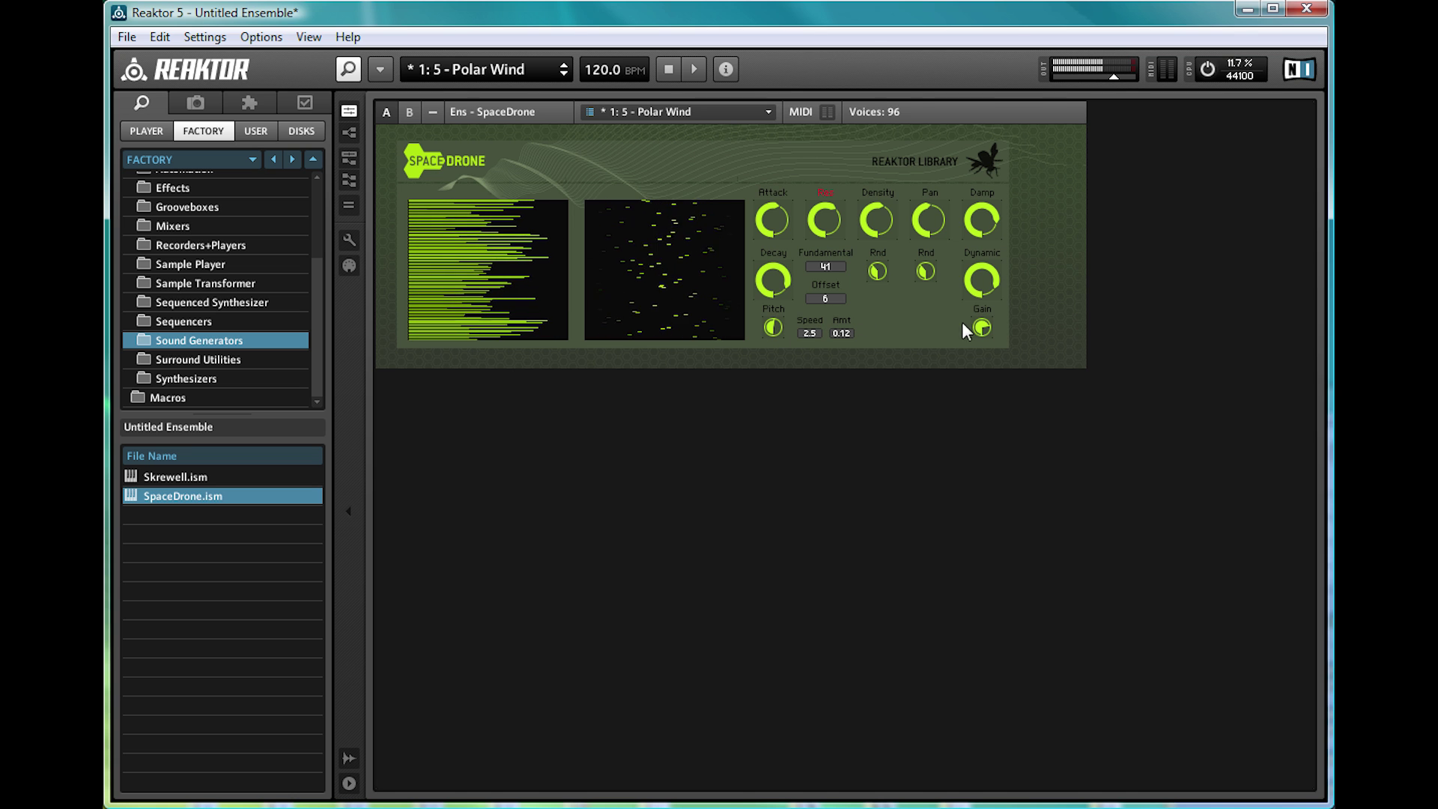
pyautogui.moveTo(964, 324); pyautogui.dragTo(971, 343)
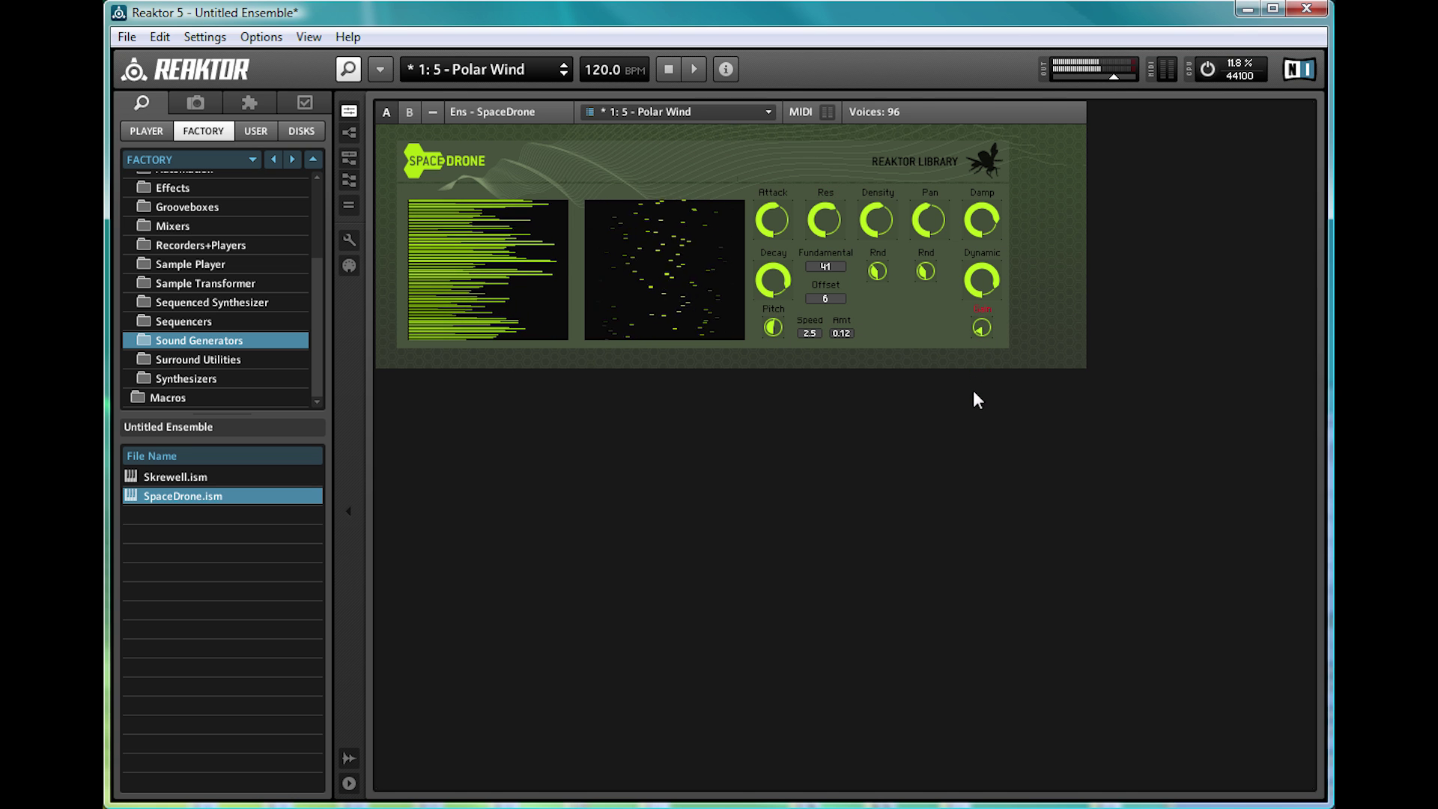
pyautogui.moveTo(973, 399); pyautogui.dragTo(975, 408)
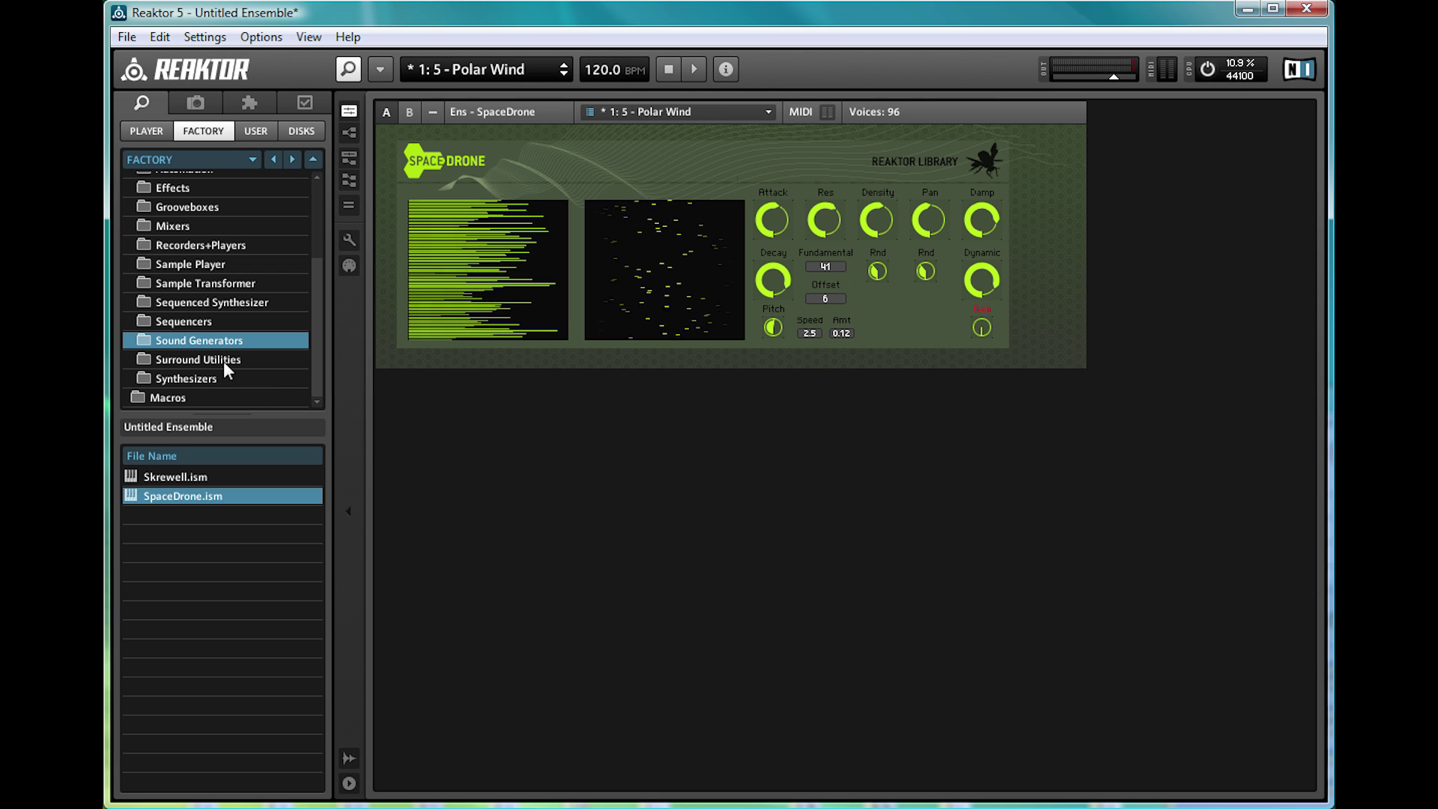
# - Load Gaugear.ism from Synthesizers without saving, then tweak its spiral knob and XY pad
pyautogui.click(174, 378)
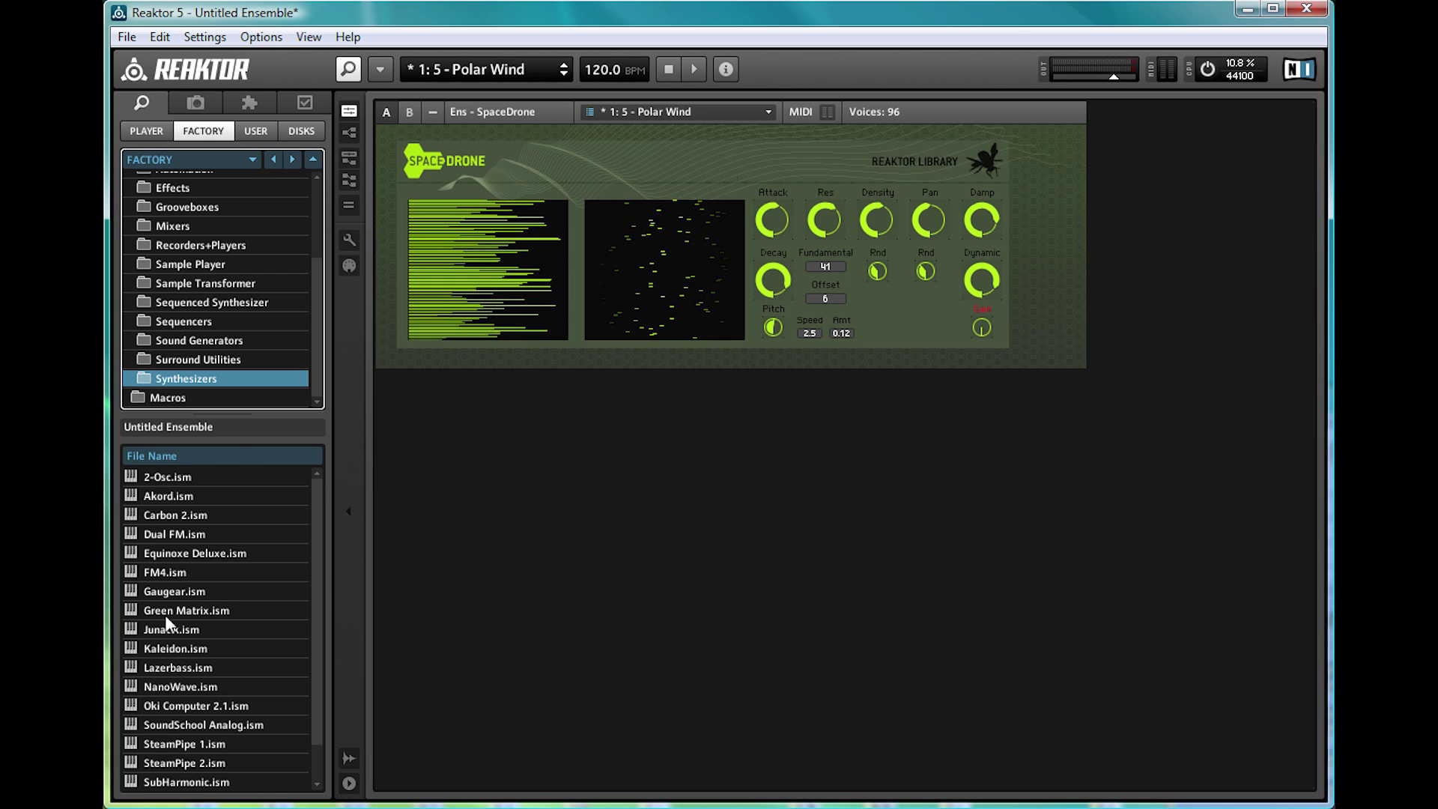
pyautogui.doubleClick(163, 590)
pyautogui.click(856, 509)
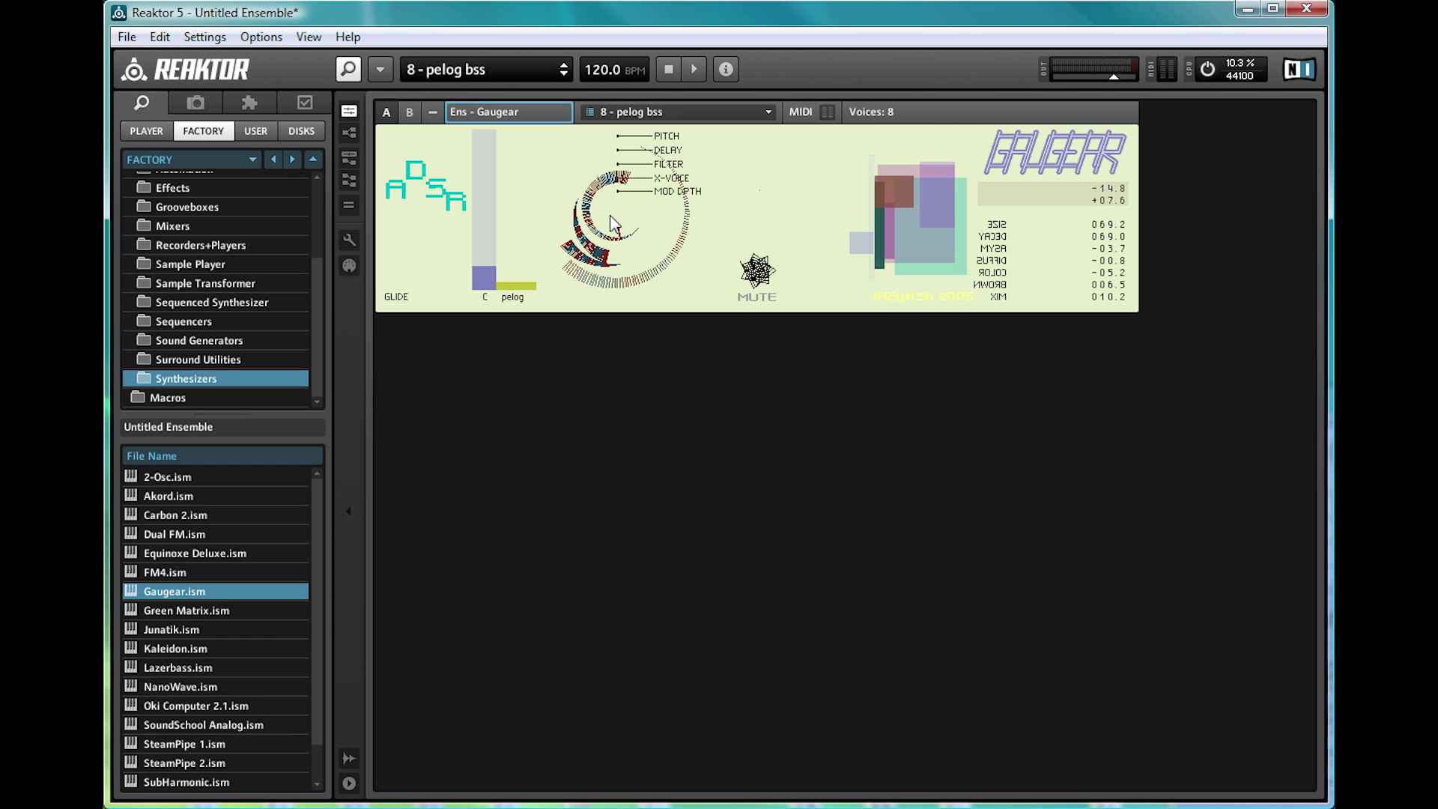
pyautogui.moveTo(614, 223); pyautogui.dragTo(614, 303)
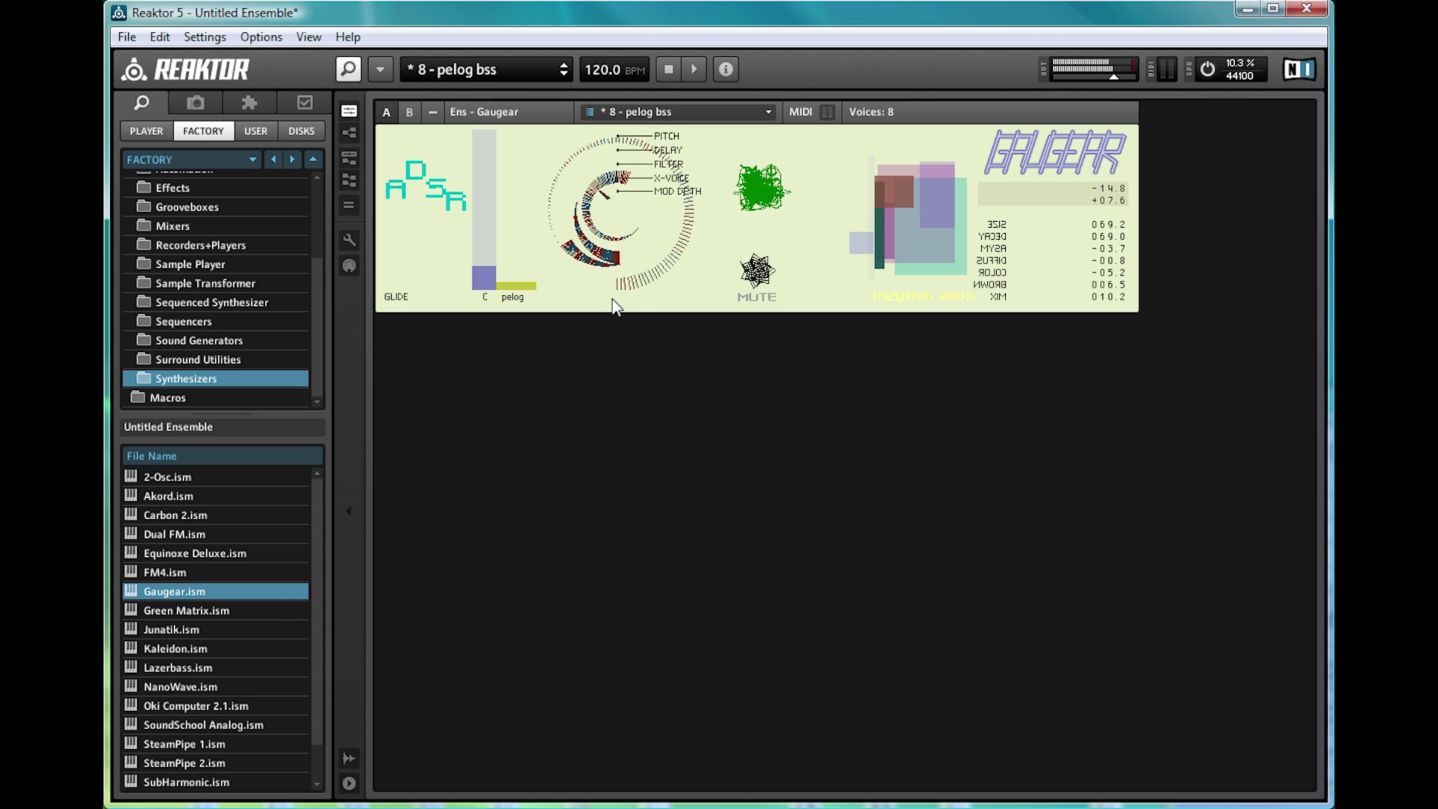
pyautogui.moveTo(875, 258); pyautogui.dragTo(884, 228)
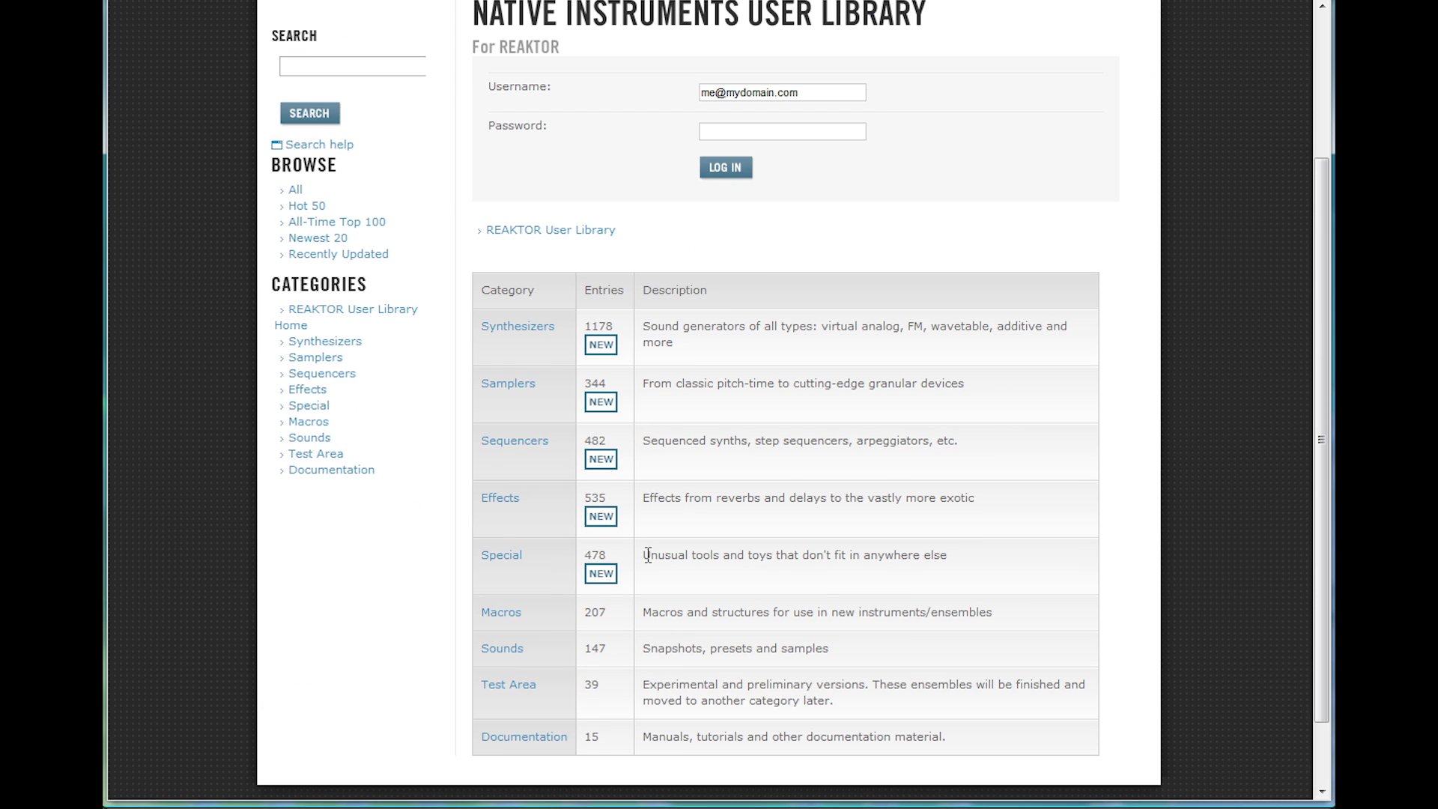
pyautogui.click(517, 327)
pyautogui.scroll(-2, 615, 494)
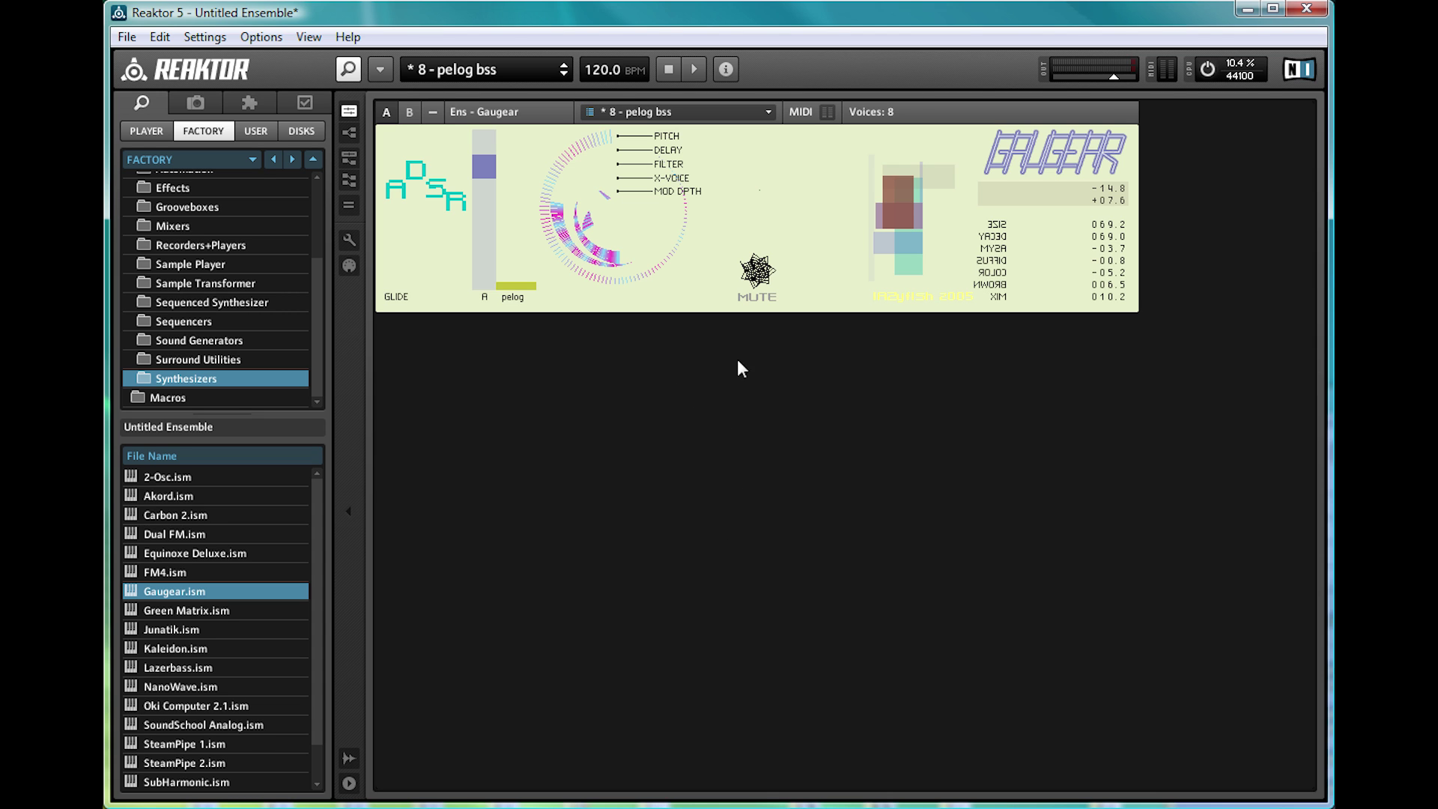
# - Open the TG macro's structure, then load Prism.rkplr on 1: 1 - Silver Bowl, discarding Gaugear changes
pyautogui.press('F6')
pyautogui.doubleClick(679, 299)
pyautogui.click(146, 131)
pyautogui.doubleClick(132, 495)
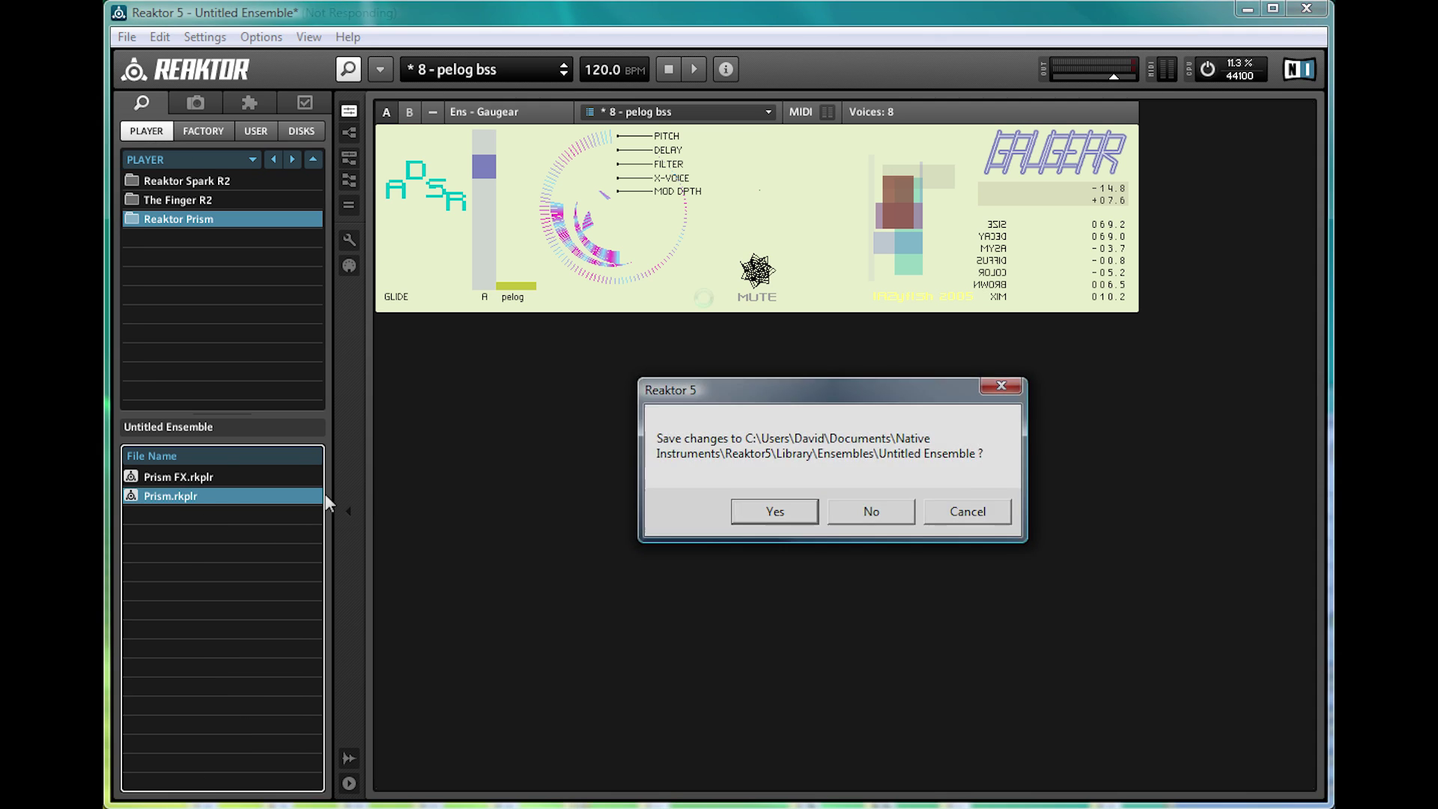
pyautogui.click(866, 506)
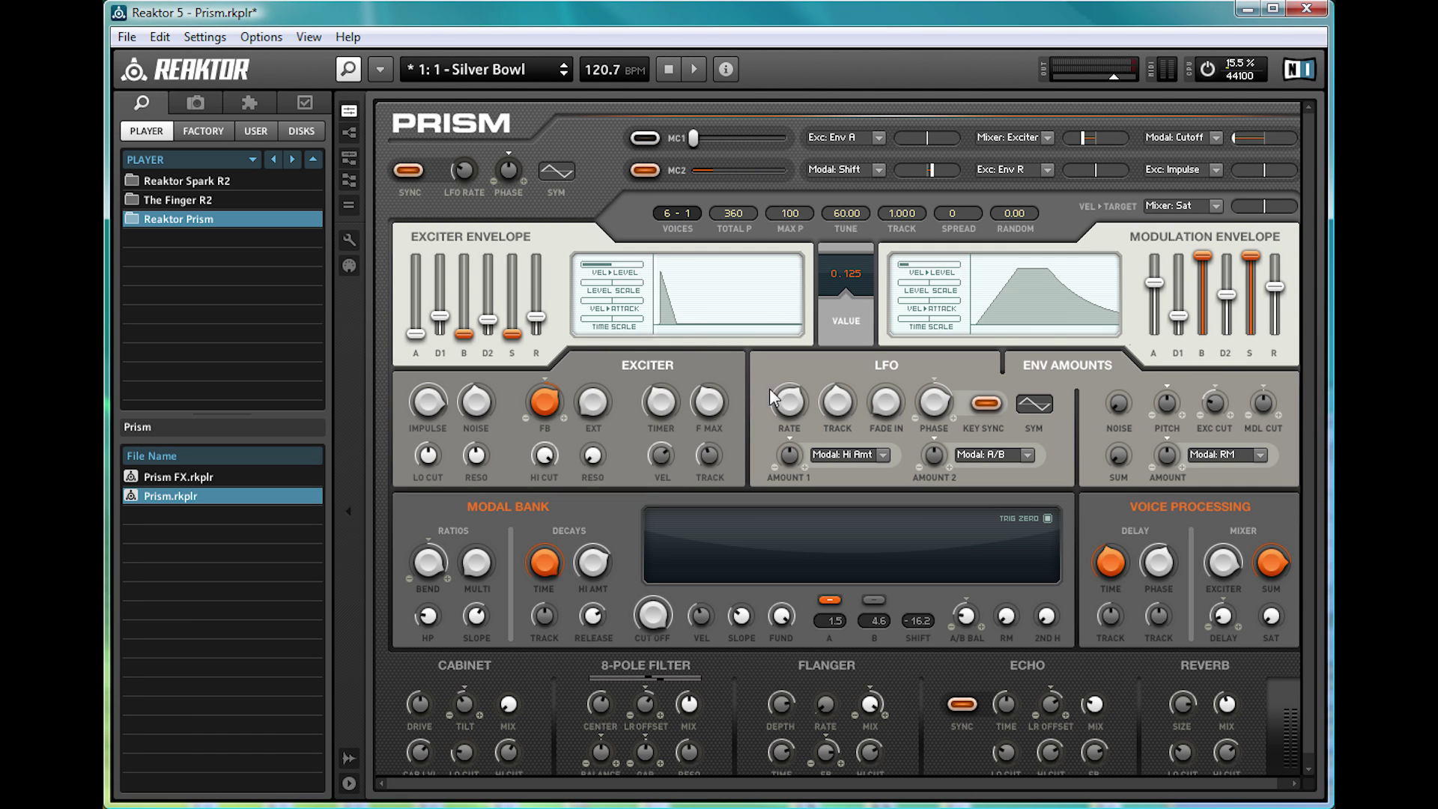